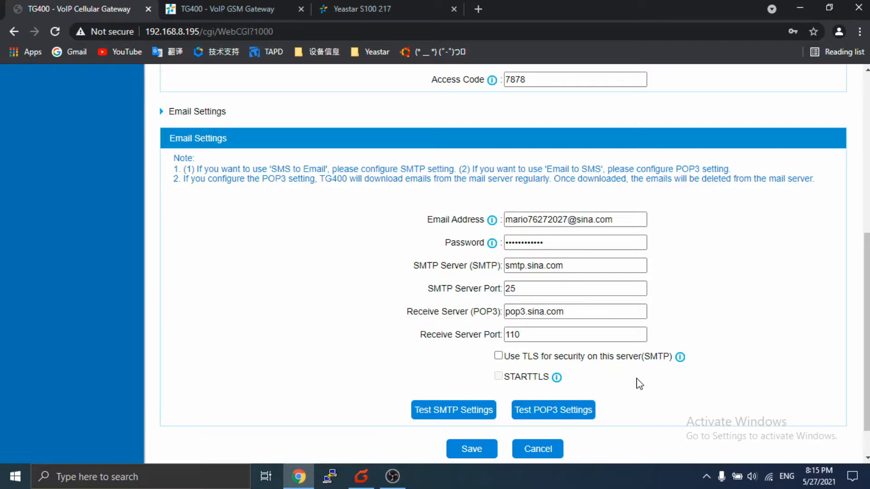
- Scroll back to the top of the TG400 SMS Settings page
scroll(636, 373, "up", 4)
scroll(636, 372, "up", 3)
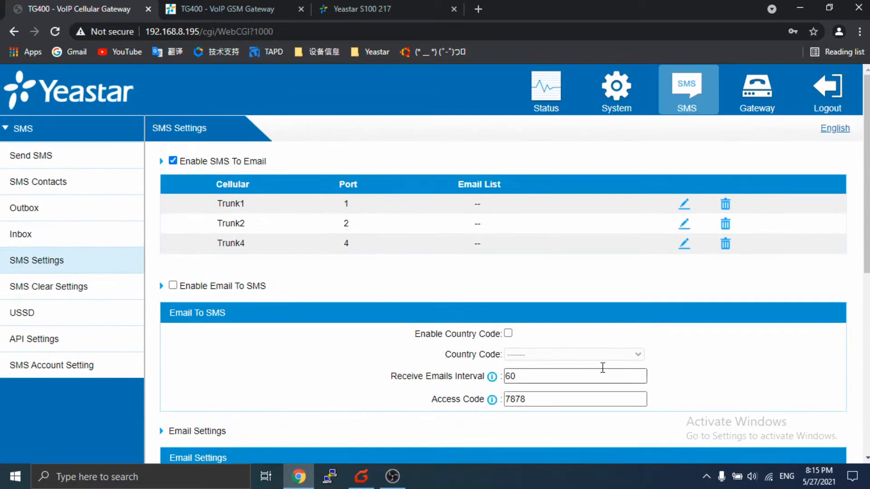
- Tick Enable Email To SMS on the TG400, then save and apply the settings to the gateway
left_click(172, 286)
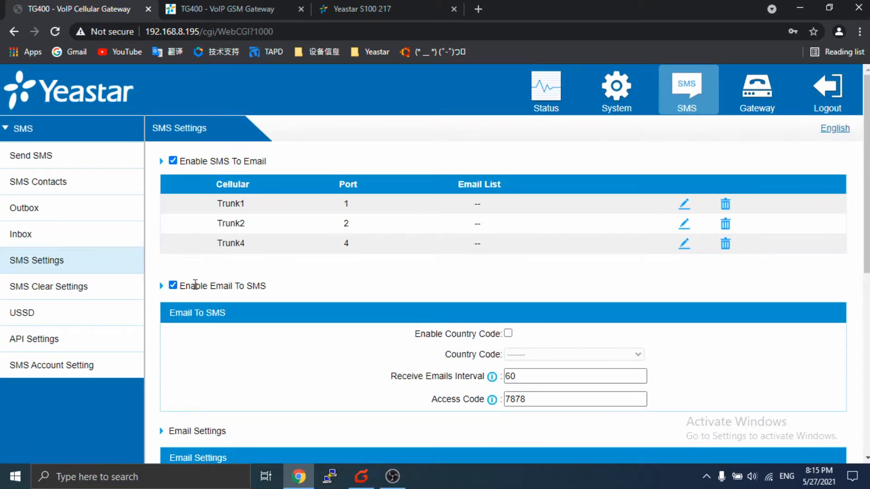
scroll(407, 286, "down", 8)
left_click(468, 404)
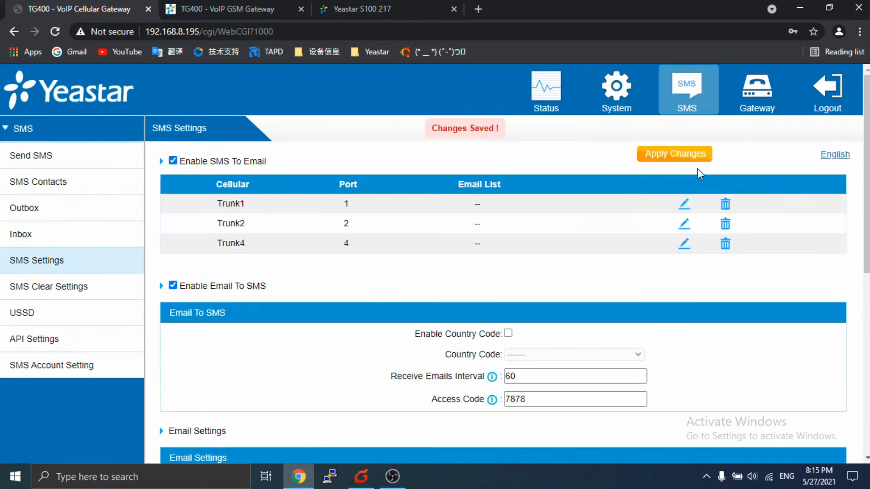
left_click(686, 157)
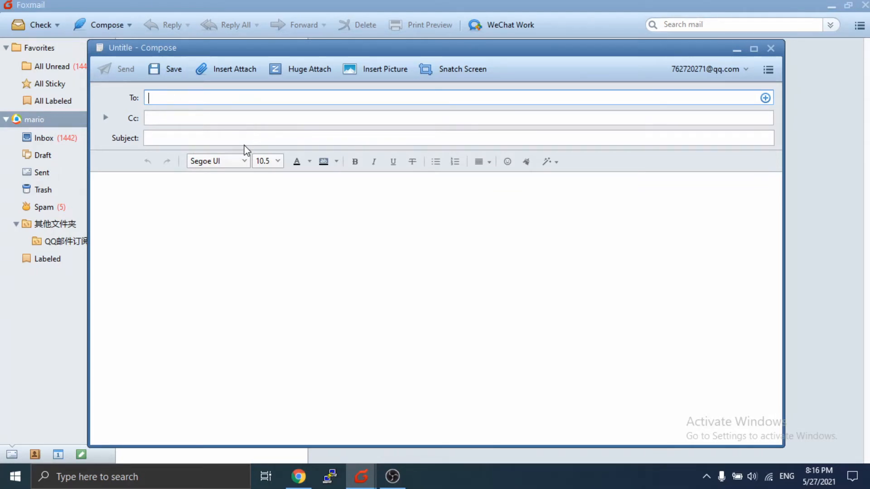
- Copy the gateway's email address from the TG400 page into the new message's To field
left_click(298, 476)
scroll(447, 372, "down", 7)
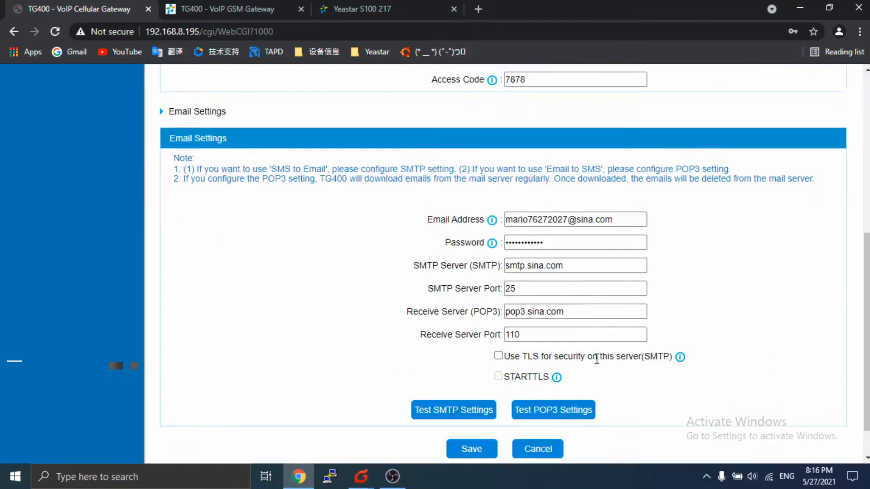
left_click_drag(618, 219, 459, 223)
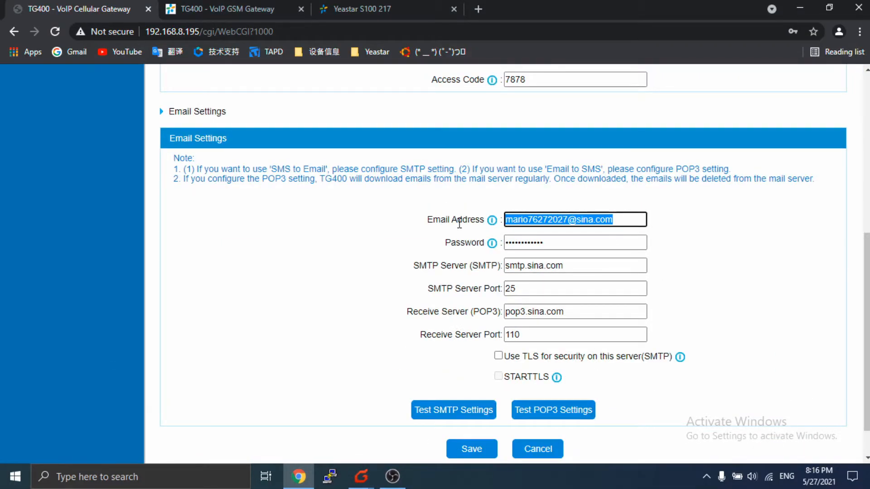
left_click(361, 475)
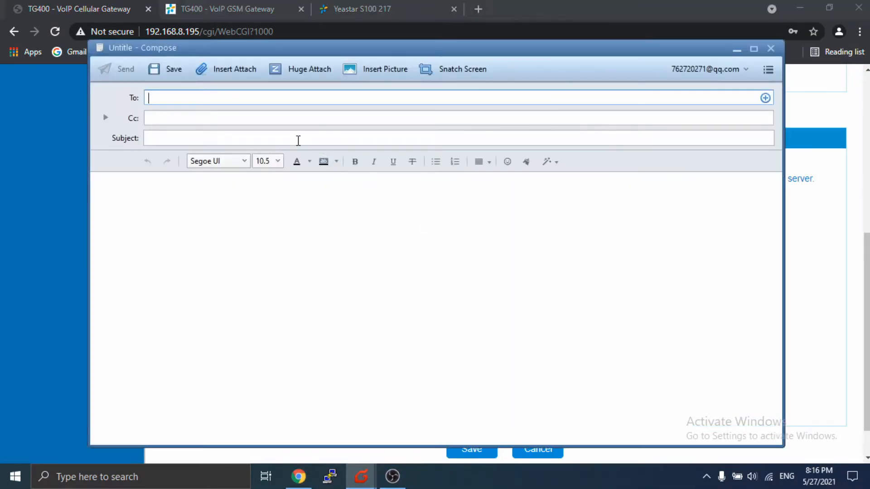
key("ctrl+v")
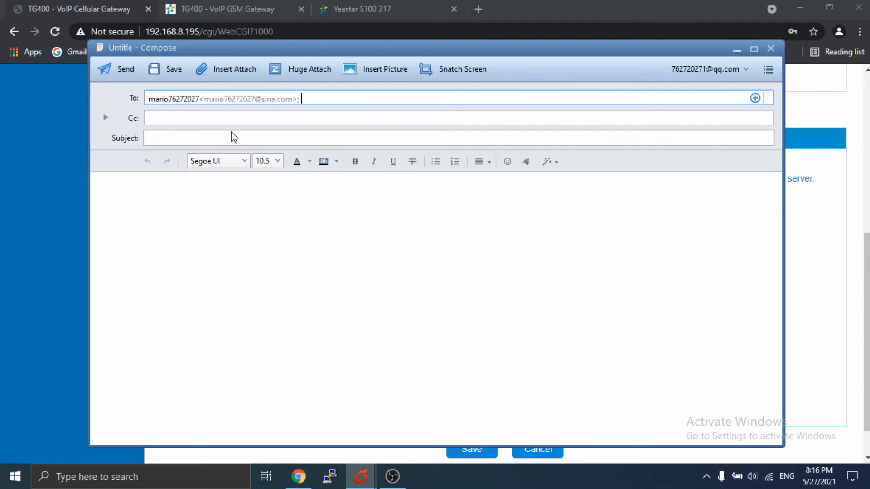
- Send it with subject 12345,12346,12347,12348,12349 and body 'test 1'
left_click(232, 135)
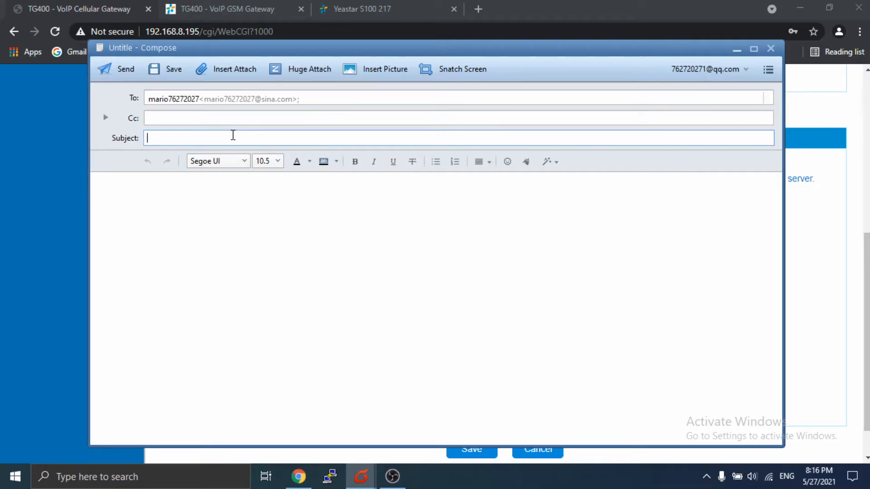
type("12345")
type(",12345")
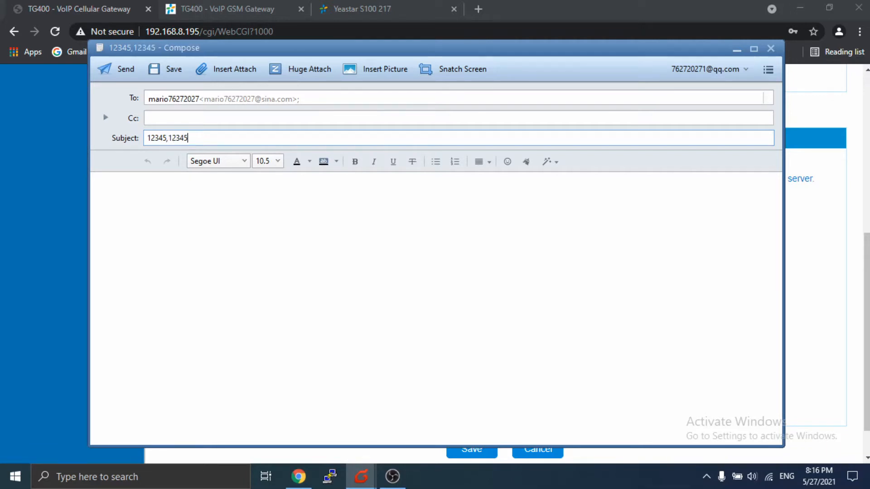
key("BackSpace")
type("6.12")
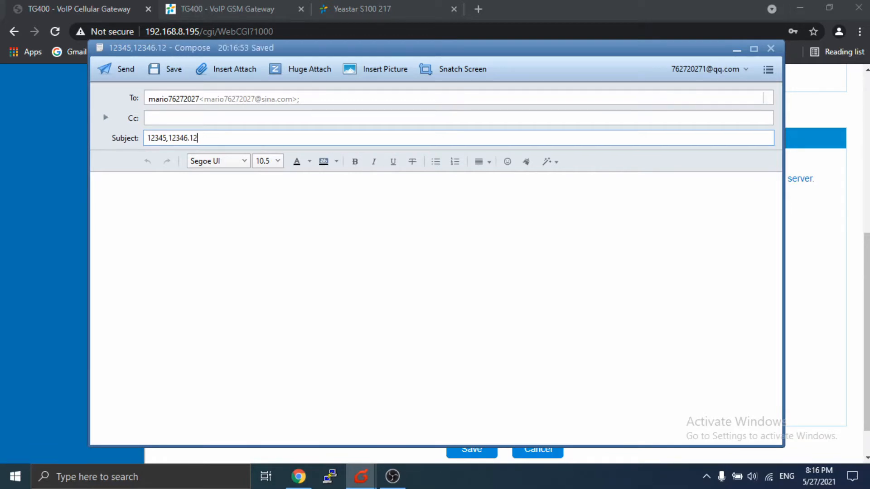
key("BackSpace")
key("BackSpace")
key("BackSpace")
type(",12347,")
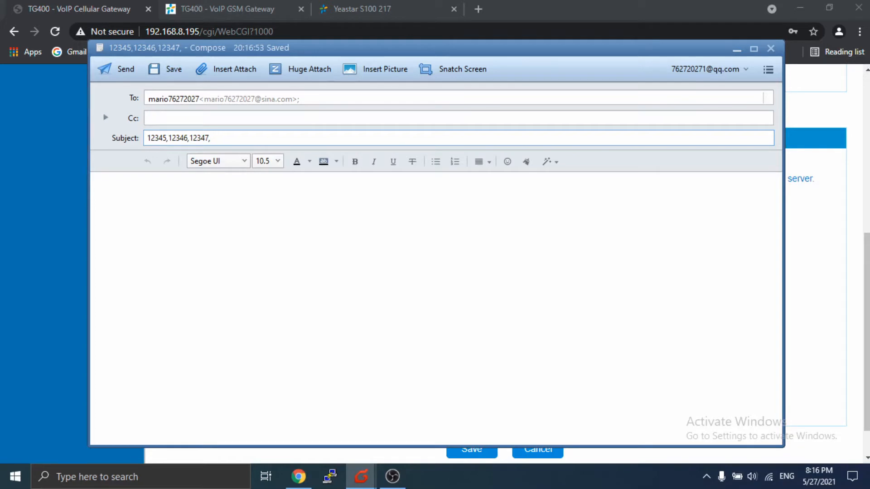
type("12348,")
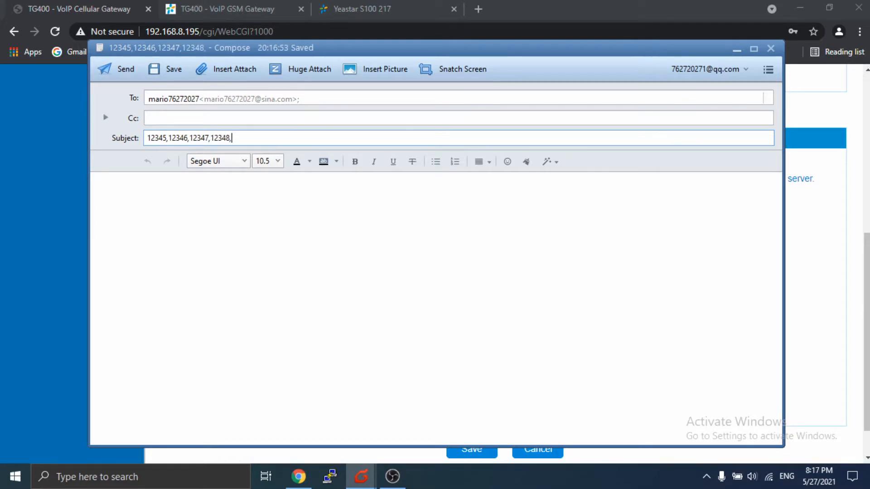
type("12349")
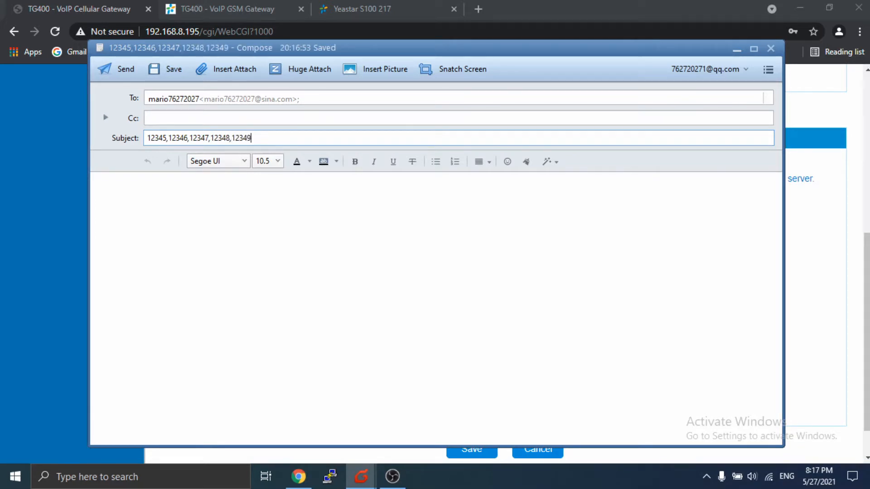
left_click(220, 261)
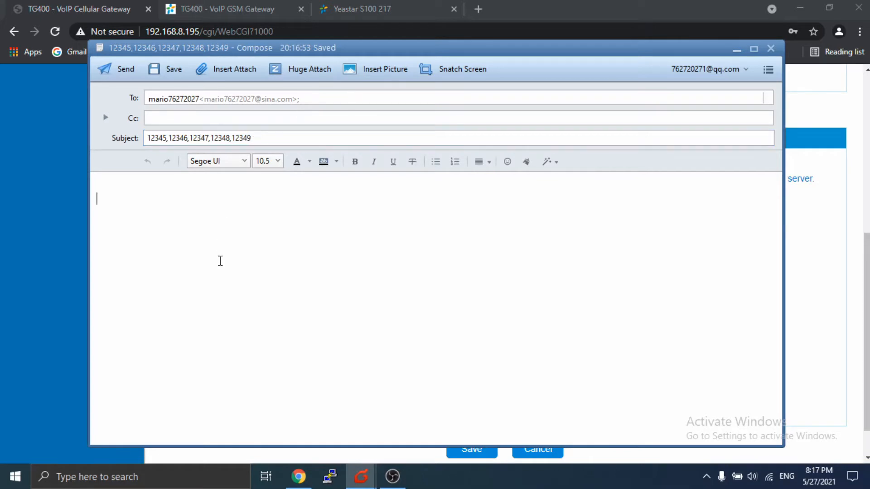
type("test 1")
left_click(120, 69)
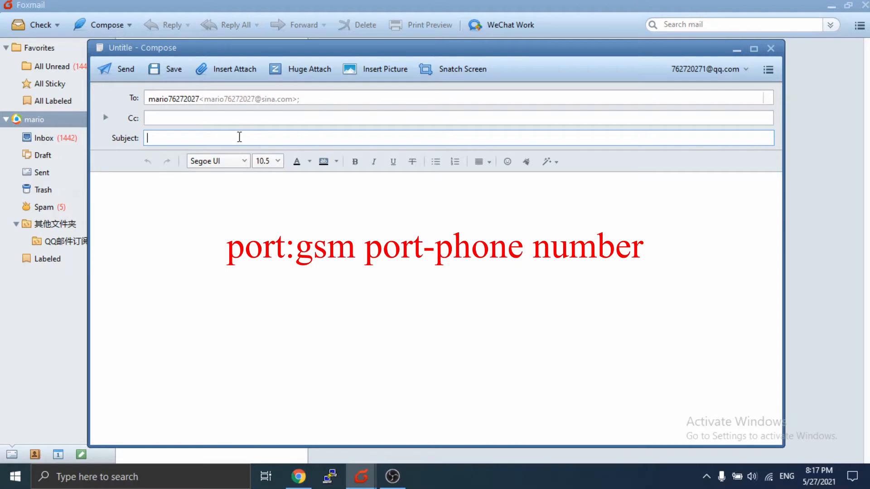
- Send a test email to the gateway with subject port:1-12345
type("port:1-12345")
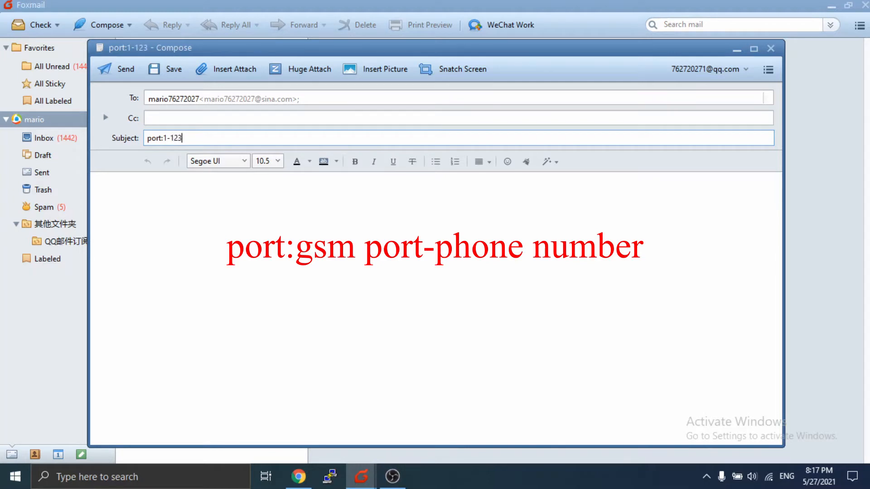
left_click(122, 73)
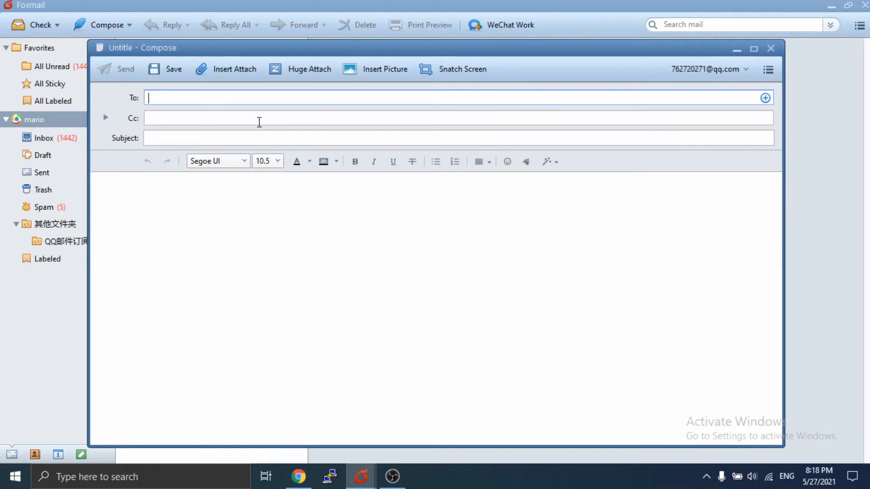
- Paste the gateway's sina.com address as the new message's recipient
key("ctrl+v")
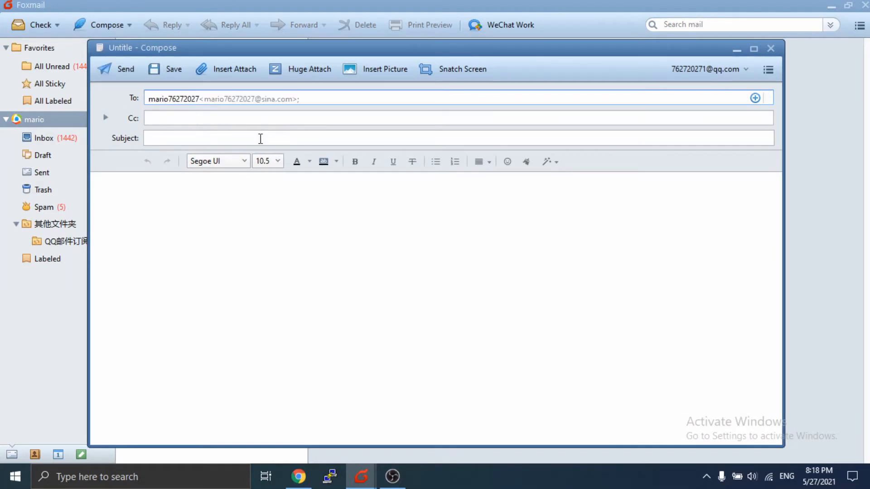
left_click(260, 139)
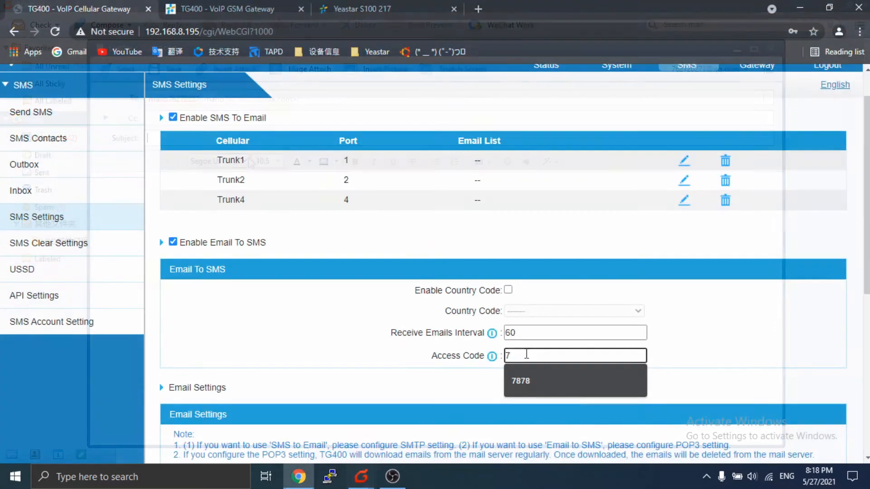
type("878")
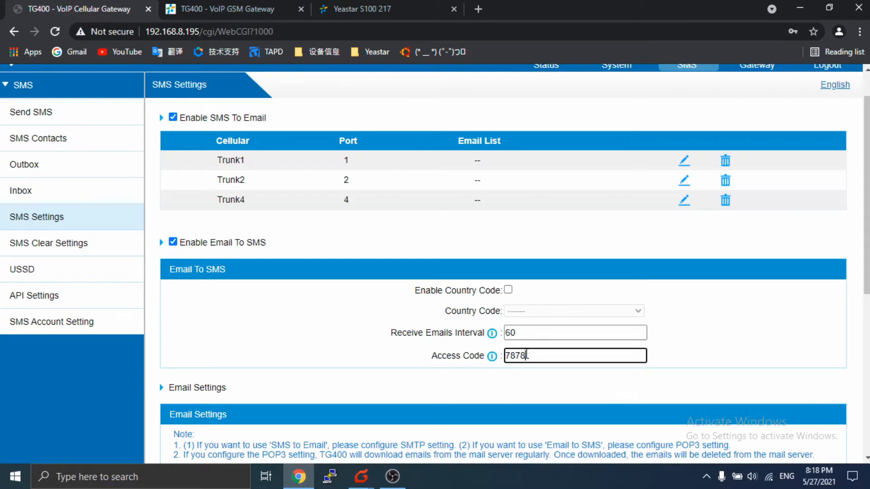
scroll(547, 351, "down", 7)
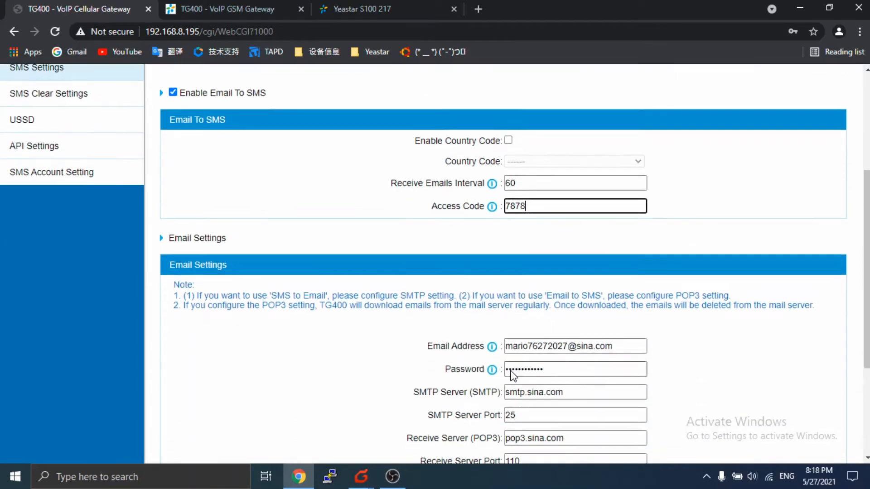
left_click(493, 411)
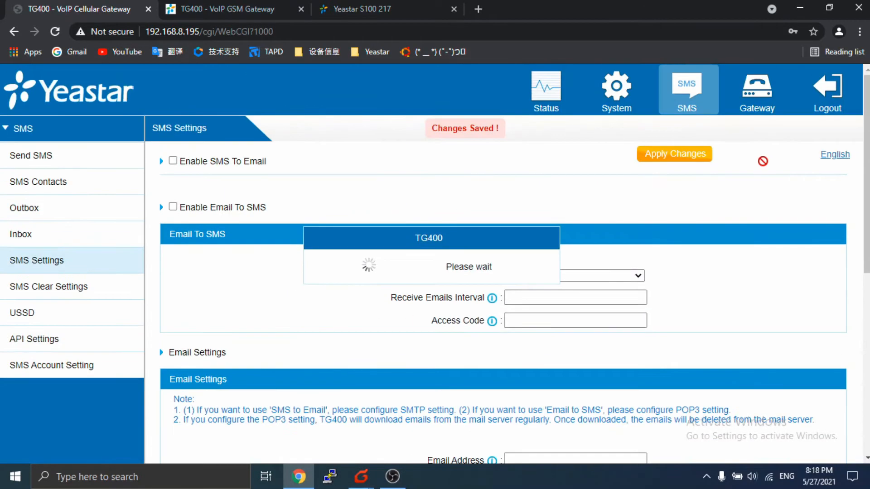
left_click(690, 157)
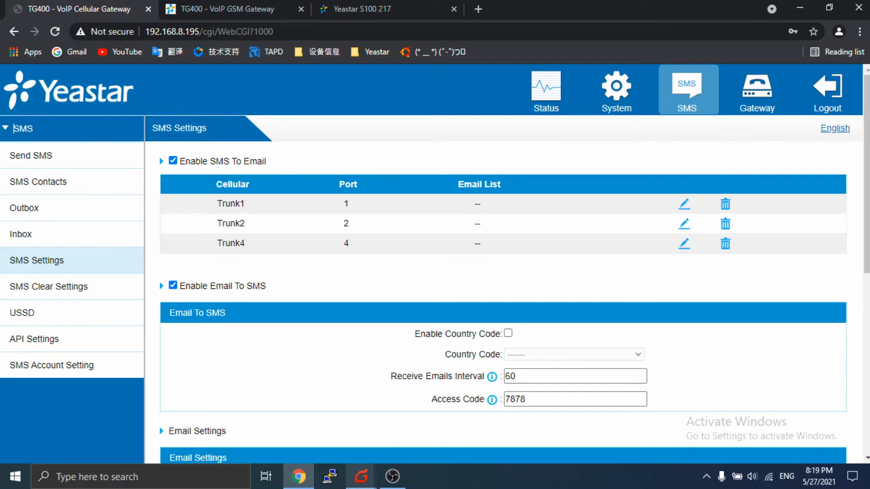
mouse_move(361, 476)
left_click(425, 439)
type("500")
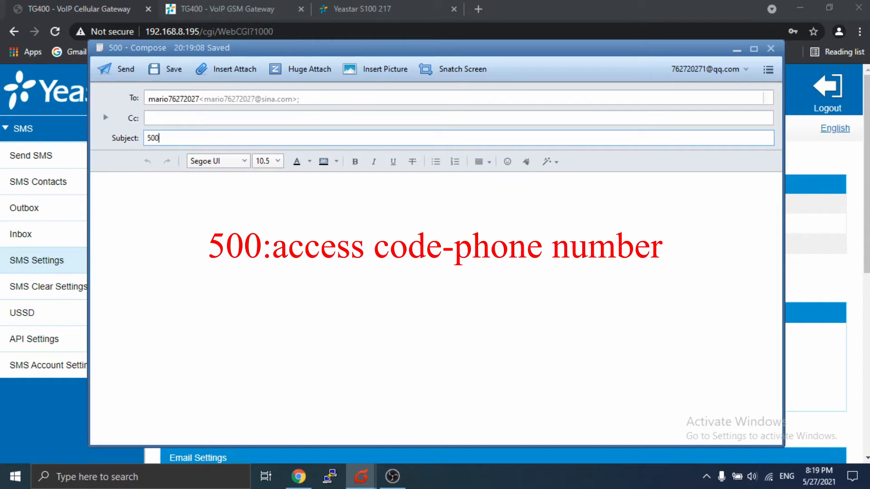
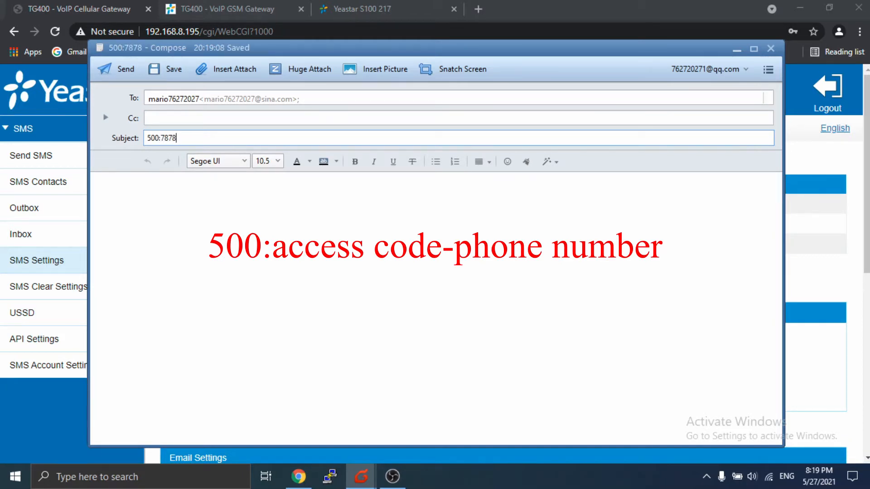
type("-")
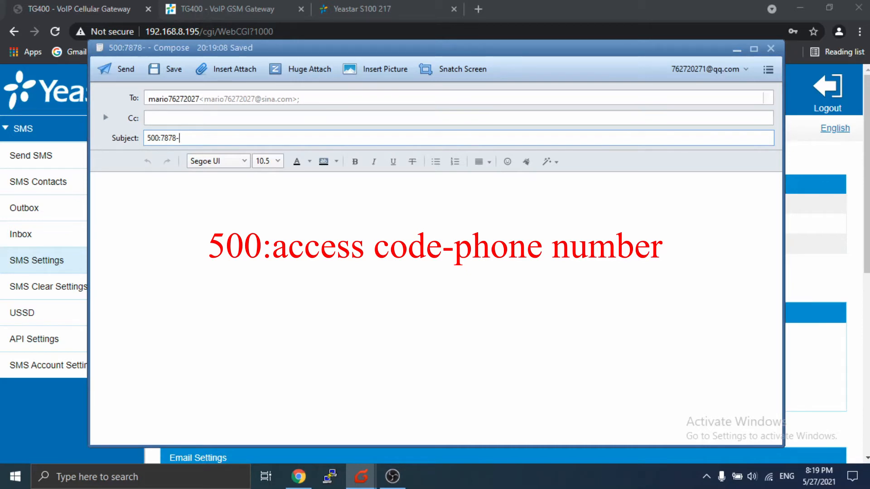
type("12345")
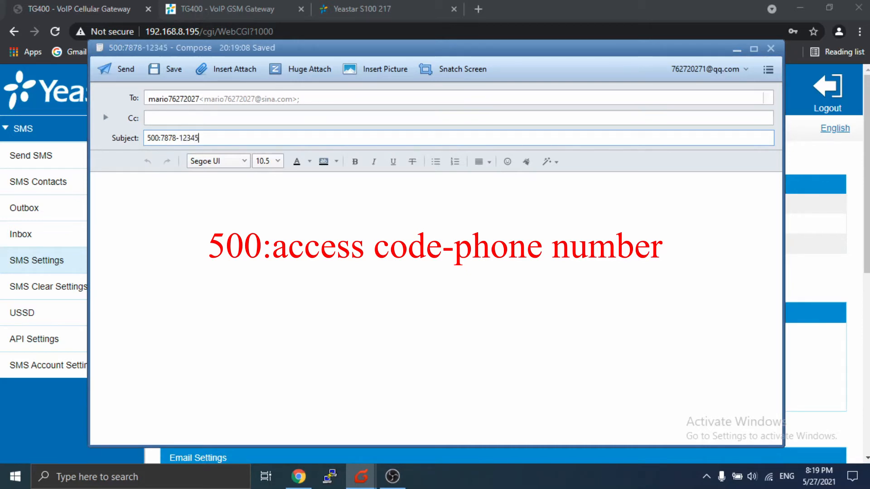
left_click(117, 69)
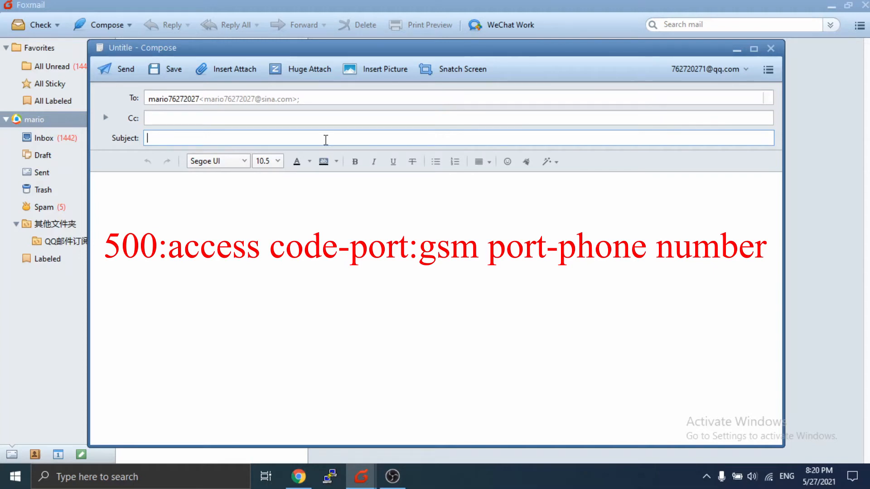
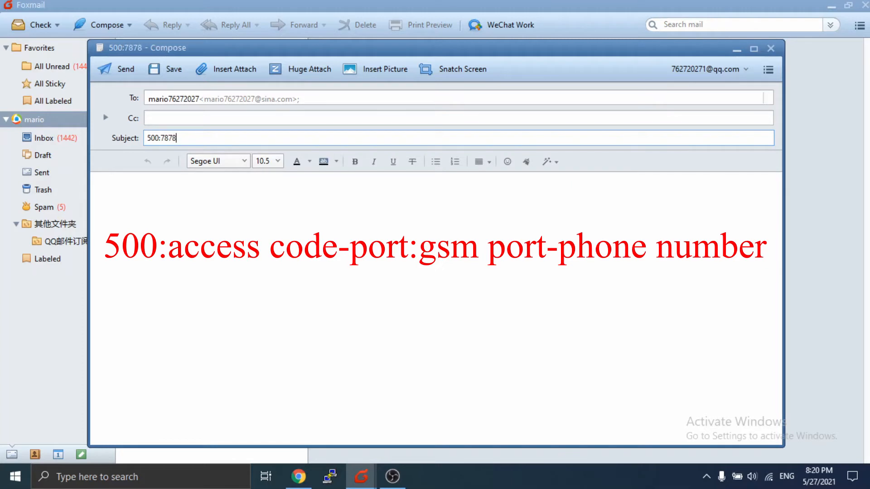
type("-port:1-")
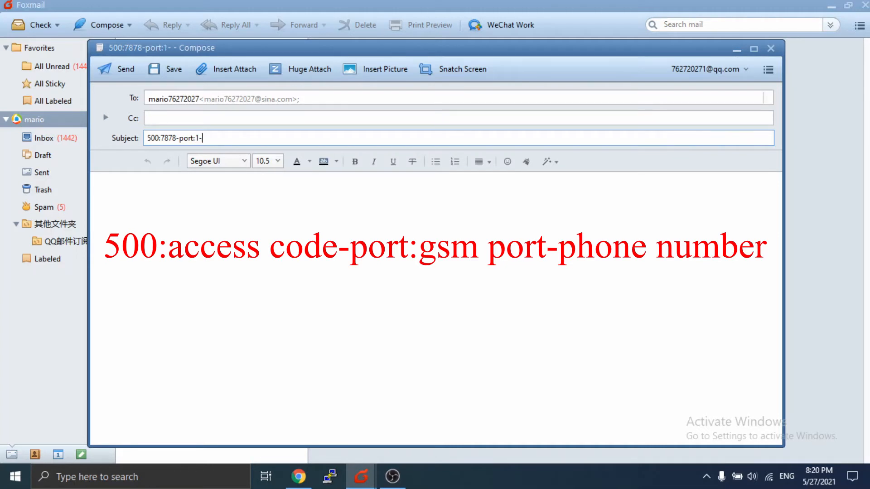
type("12345")
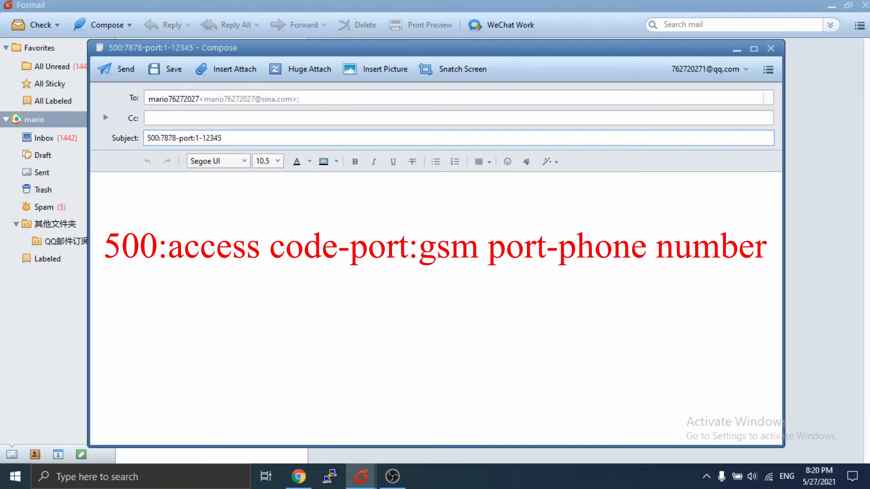
key("Tab")
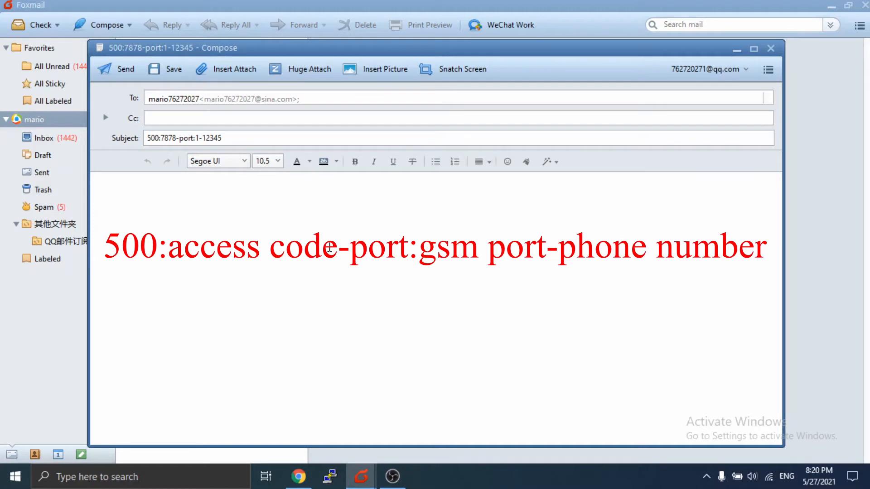
type("test")
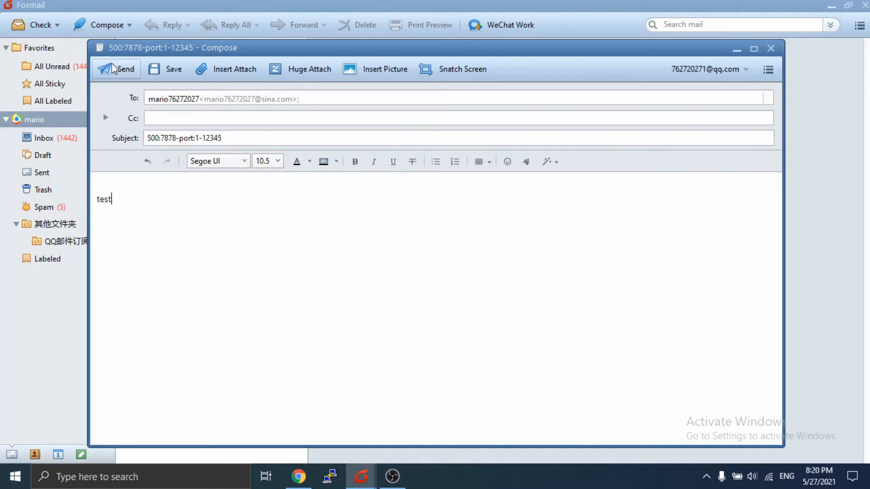
left_click(113, 67)
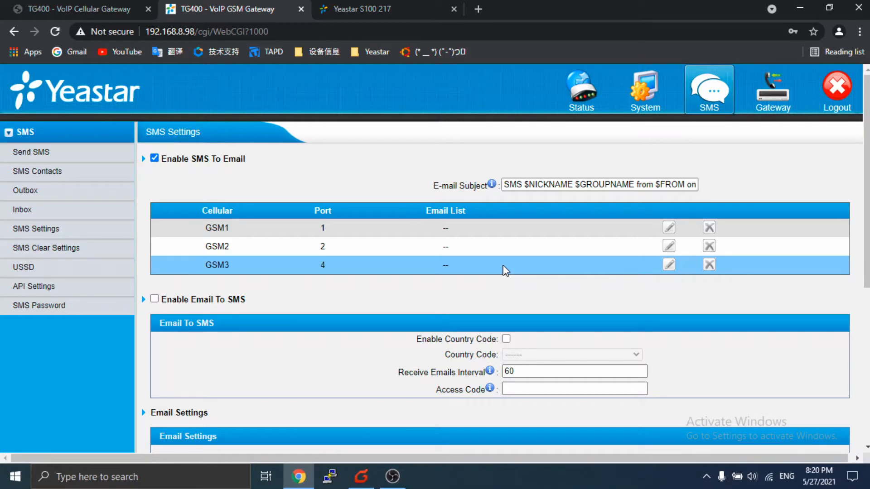
- Highlight the configured email account settings on the SMS Settings page
scroll(503, 266, "down", 6)
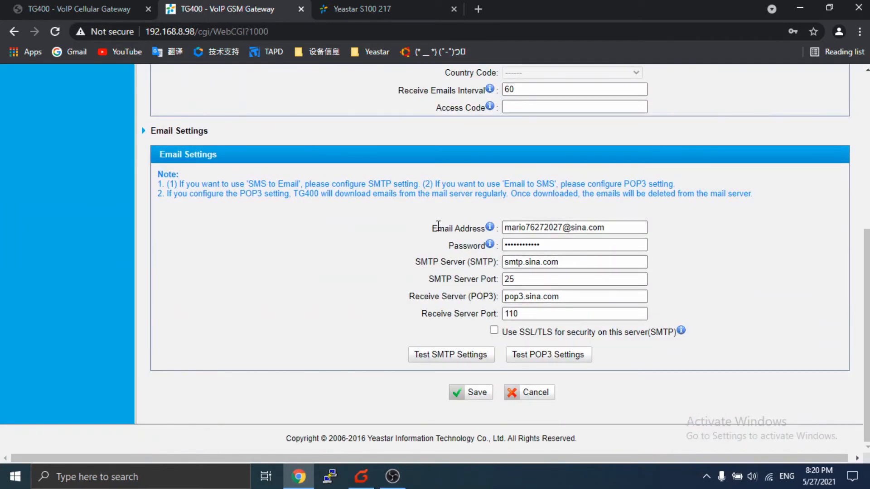
left_click_drag(430, 231, 585, 311)
left_click(719, 269)
- Re-enable Email To SMS, then save and apply the change to the gateway
scroll(614, 327, "up", 4)
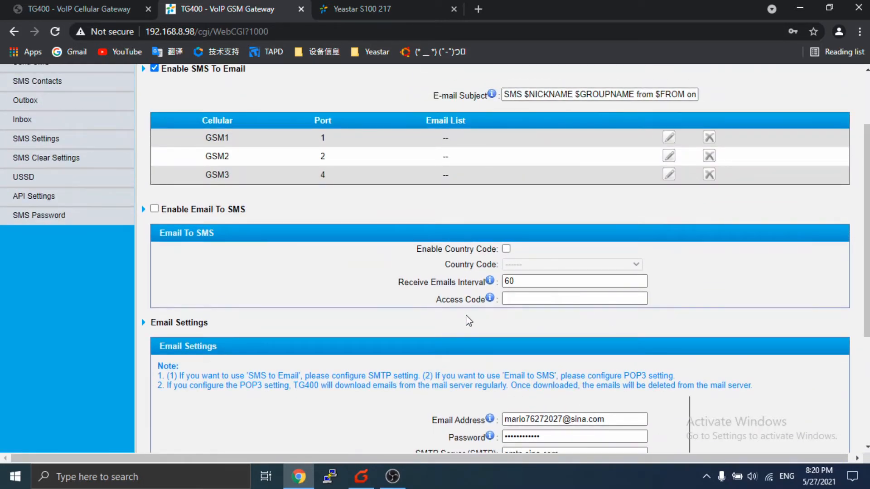
left_click(155, 210)
scroll(476, 390, "down", 4)
left_click(475, 391)
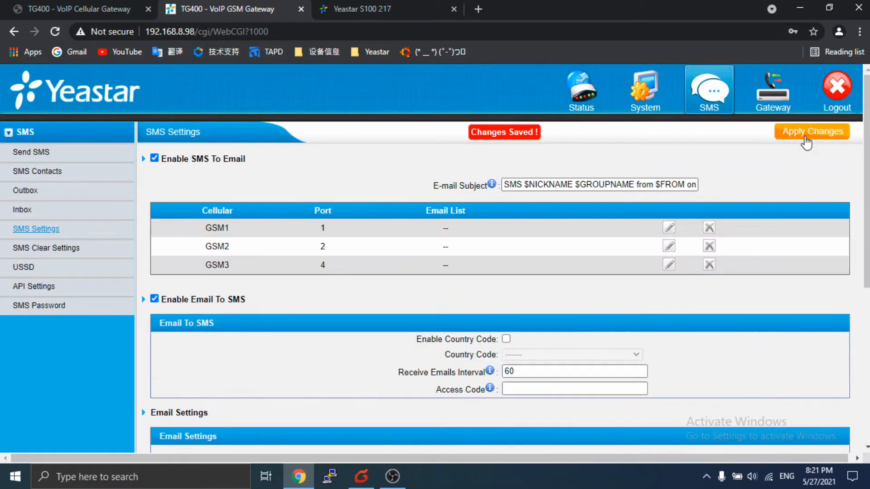
left_click(804, 133)
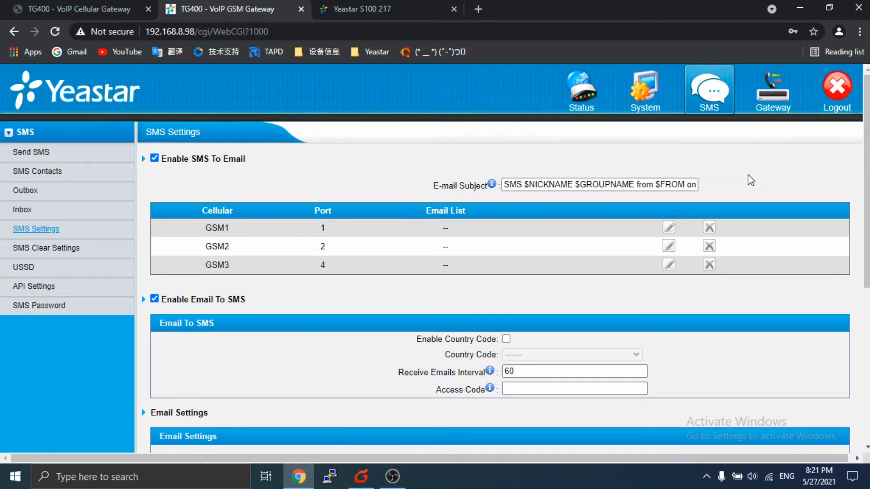
- Start a new email addressed to the gateway's mailbox, copied from the TG400 Email Settings
left_click(361, 478)
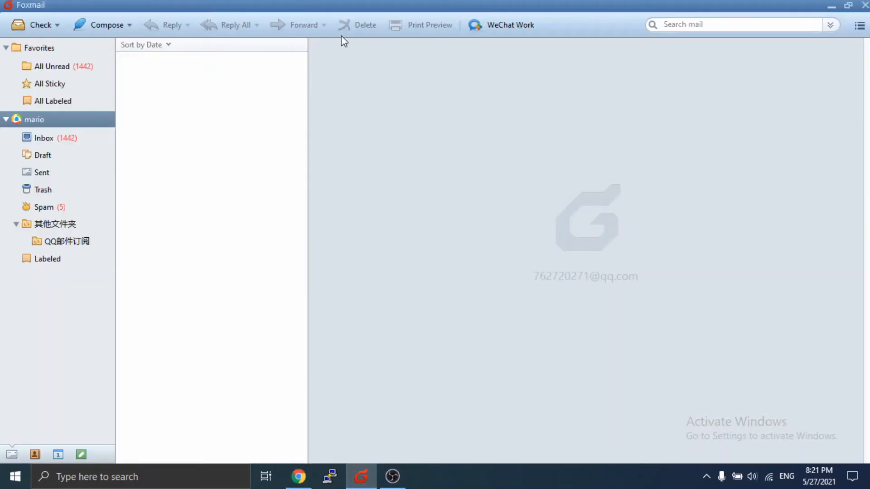
left_click(86, 24)
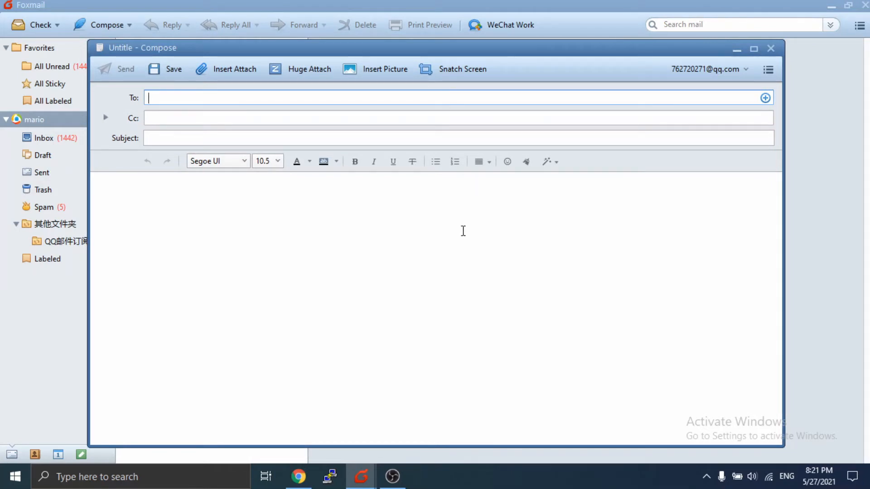
left_click(297, 477)
scroll(596, 270, "down", 5)
left_click_drag(605, 254, 428, 274)
key("ctrl+c")
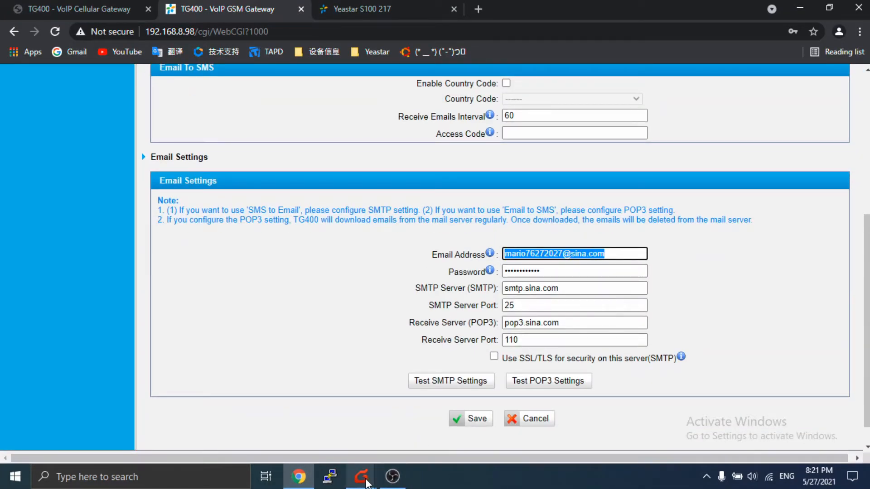
mouse_move(366, 484)
left_click(430, 434)
key("ctrl+v")
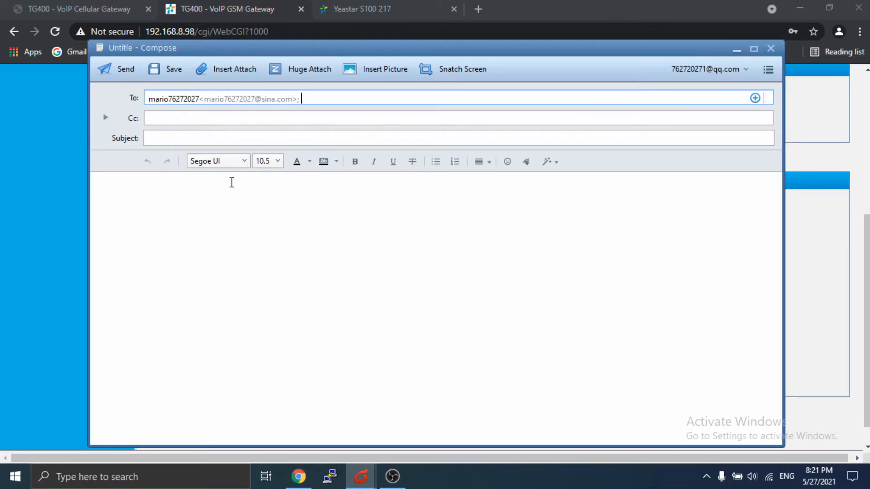
- Send it with the subject 12345
left_click(163, 138)
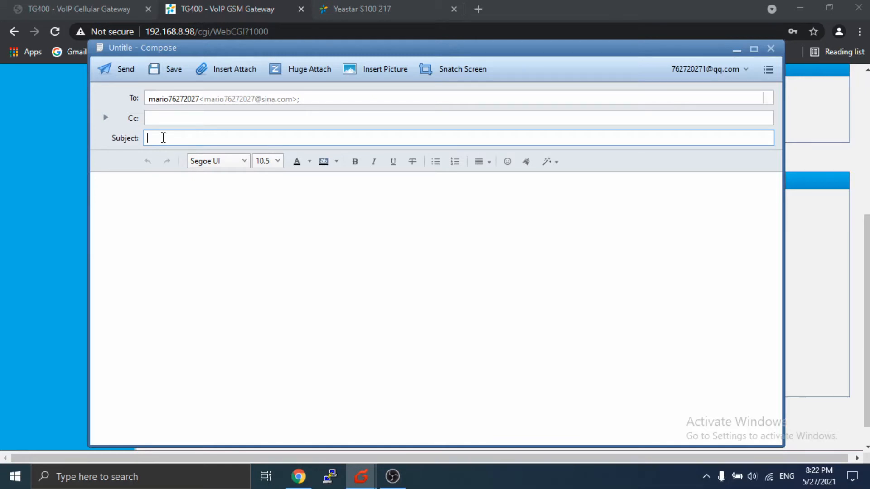
type("12345")
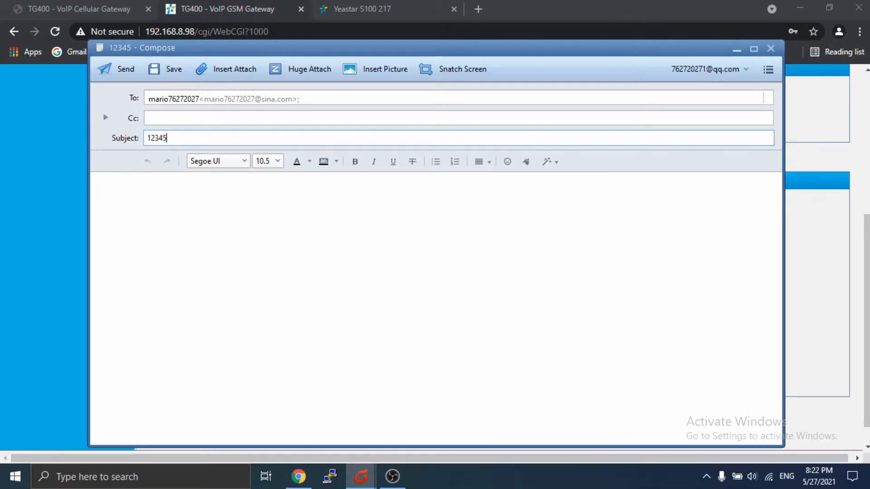
left_click(126, 71)
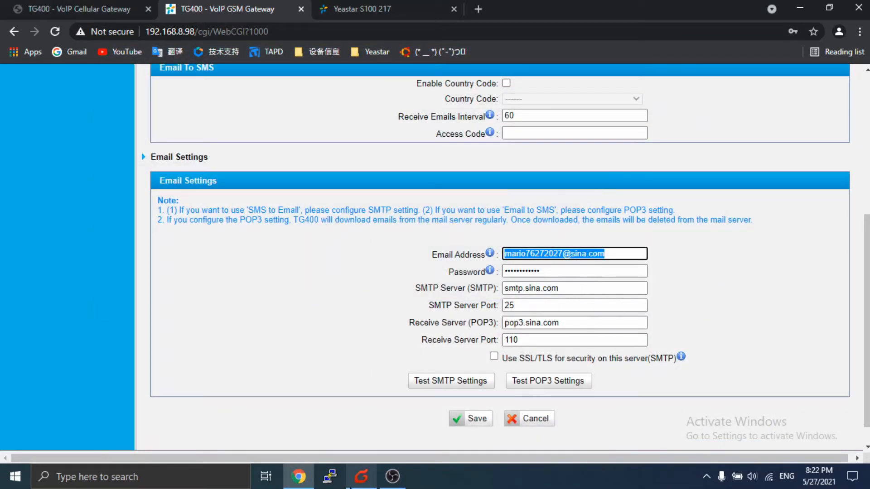
- Email the gateway's mailbox a test with subject 'port:1-12345' and body 'test'
left_click(361, 476)
left_click(107, 25)
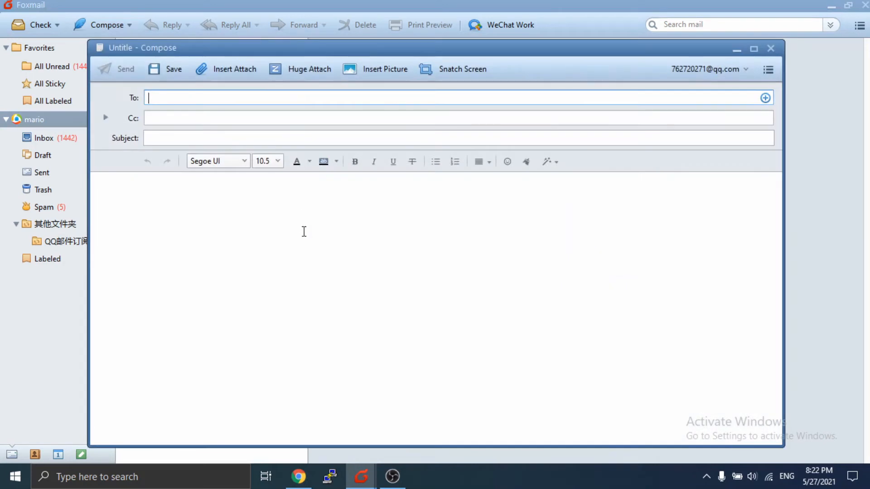
key("ctrl+v")
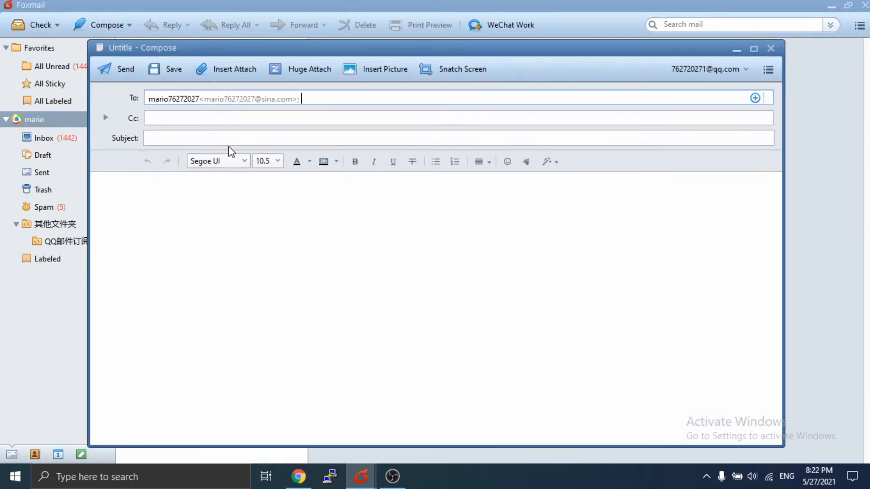
left_click(231, 141)
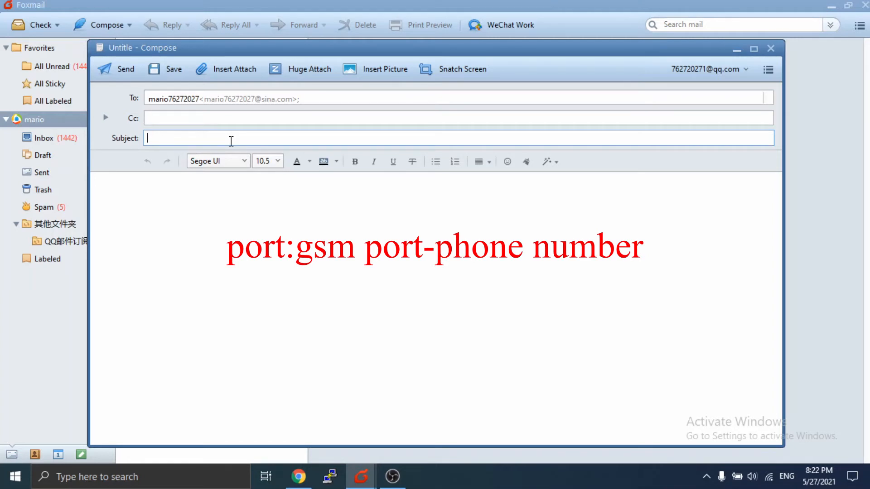
type("port:1-12345")
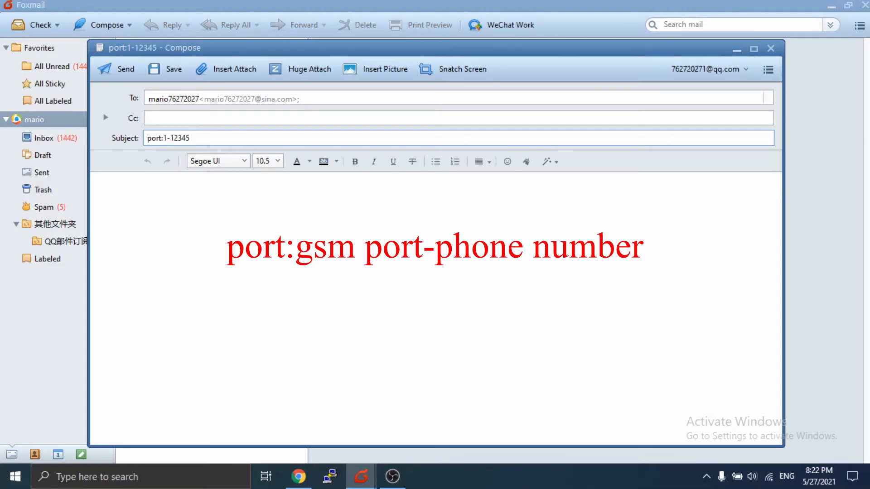
left_click(148, 190)
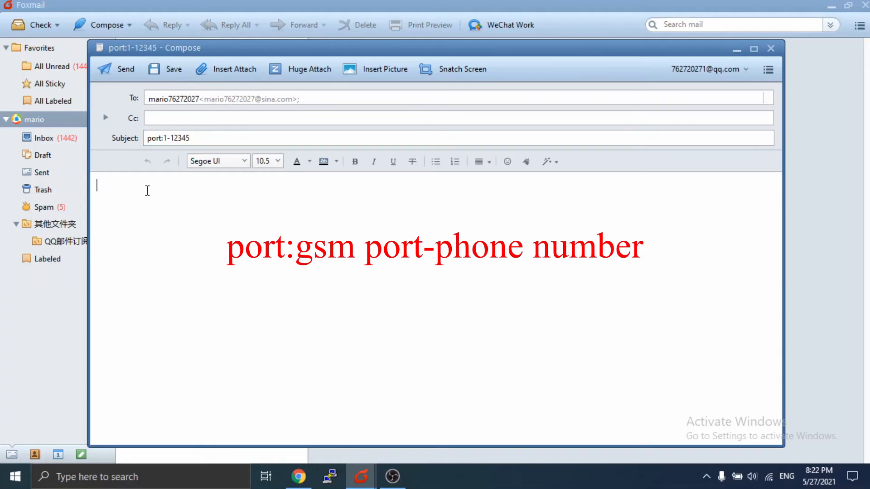
type("test")
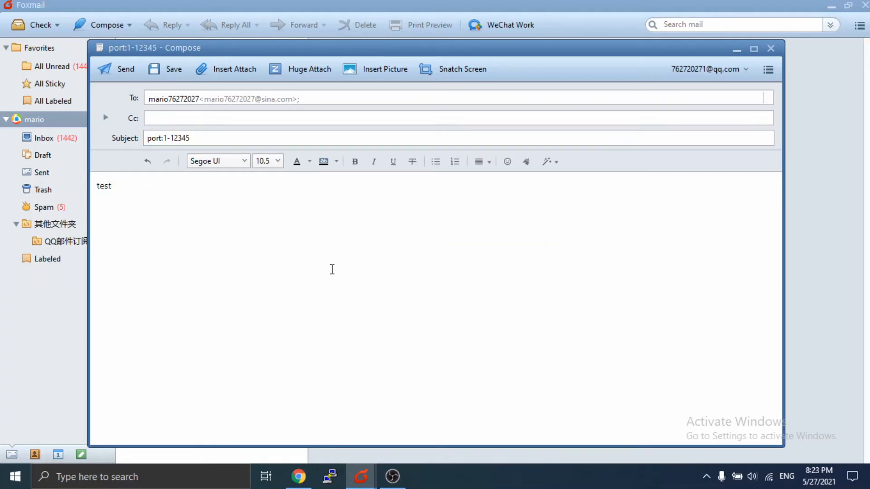
left_click(126, 69)
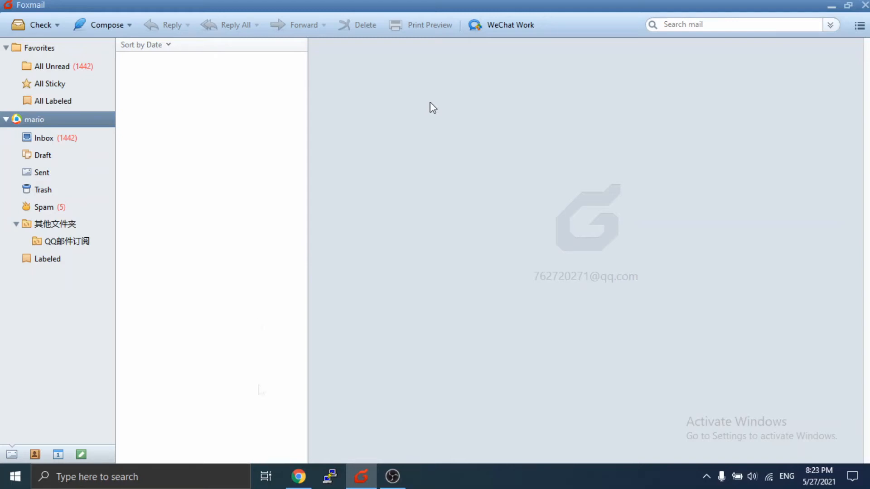
left_click(297, 476)
scroll(517, 288, "up", 3)
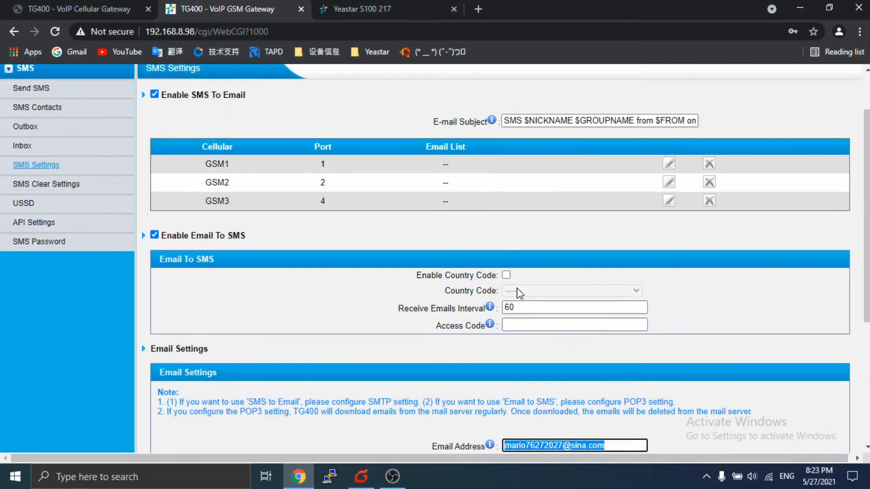
left_click(528, 323)
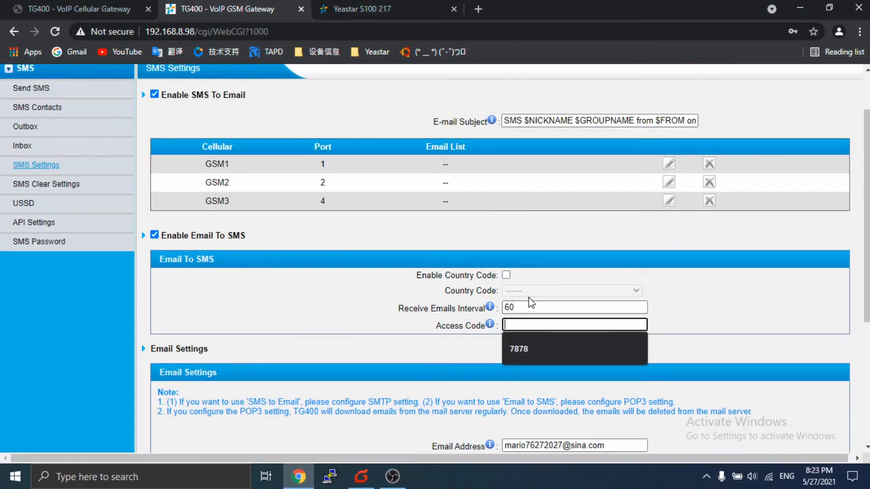
scroll(531, 303, "down", 5)
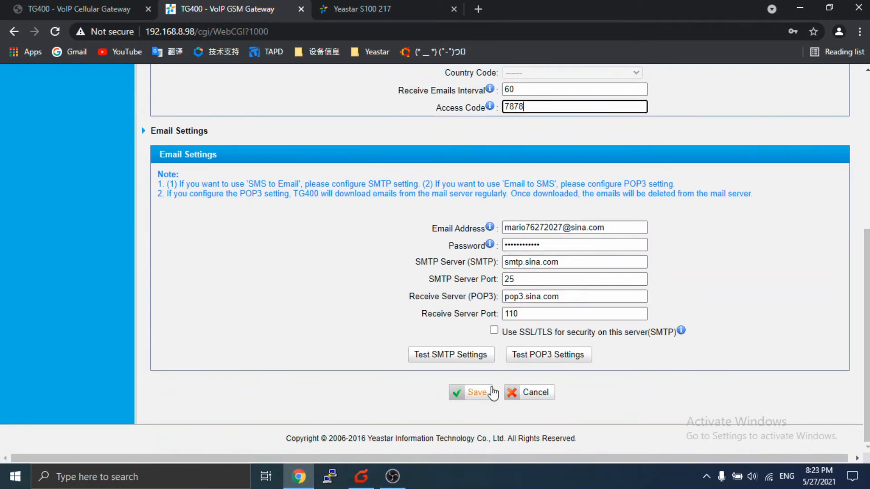
left_click(474, 393)
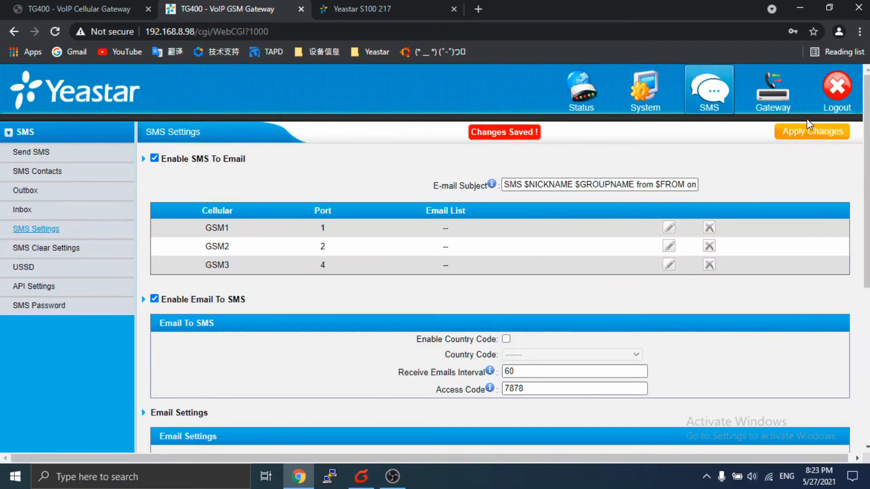
- Apply the SMS changes so the TG400 reloads, then start a new Foxmail message
left_click(808, 132)
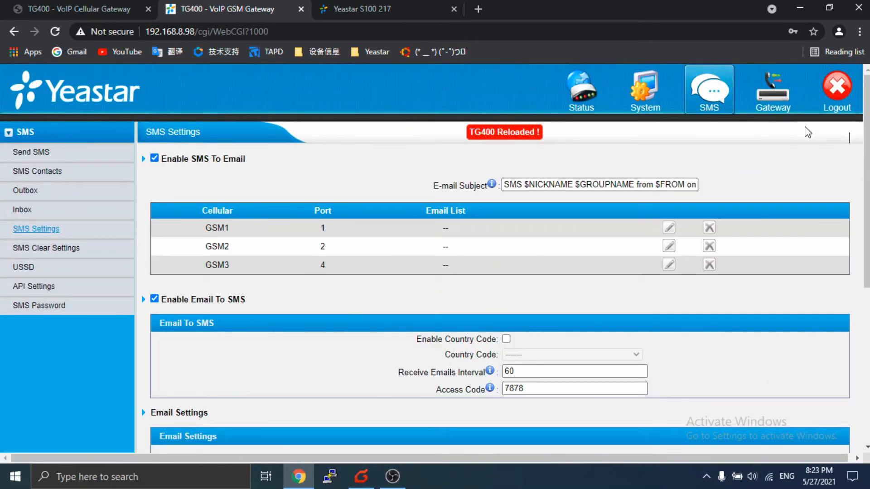
left_click(361, 476)
left_click(85, 25)
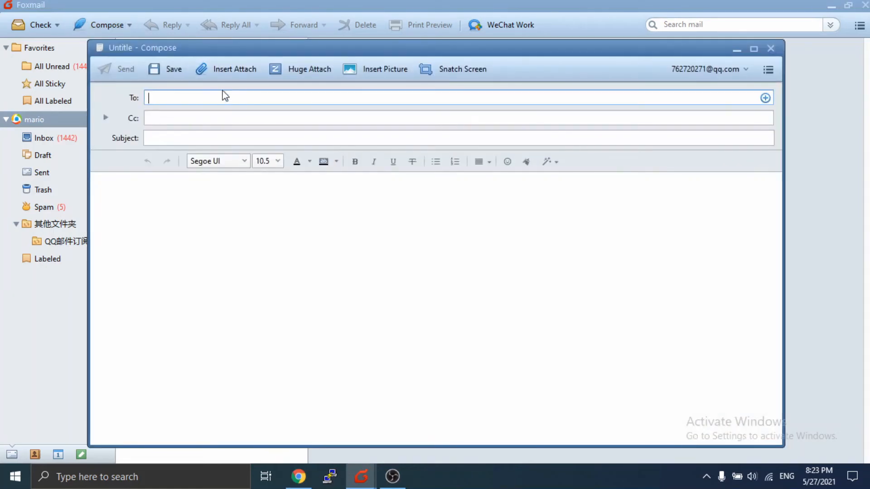
key("ctrl+v")
left_click(195, 138)
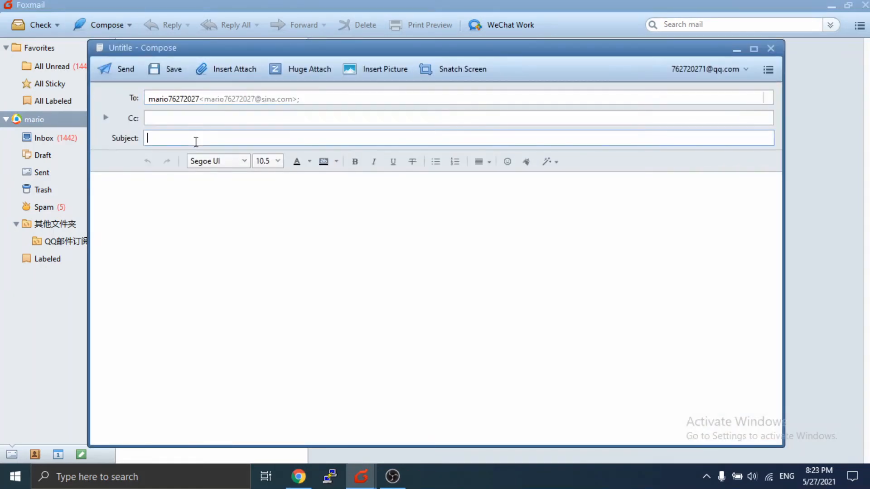
type("500:")
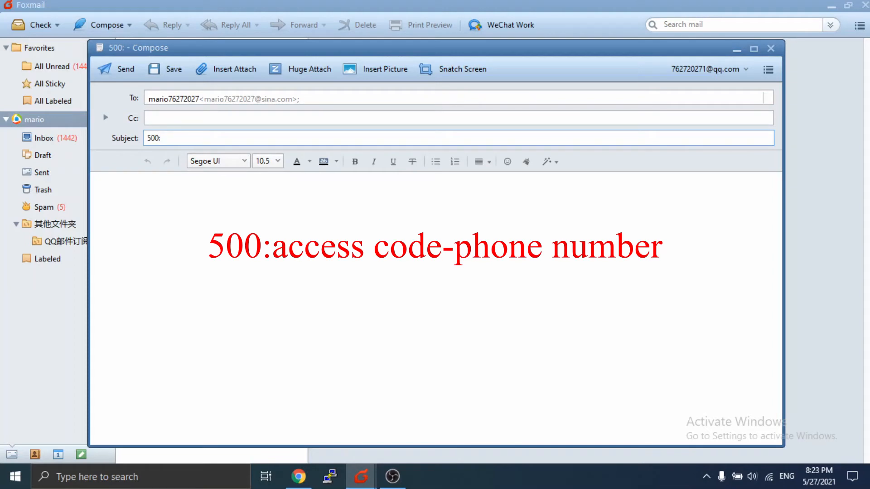
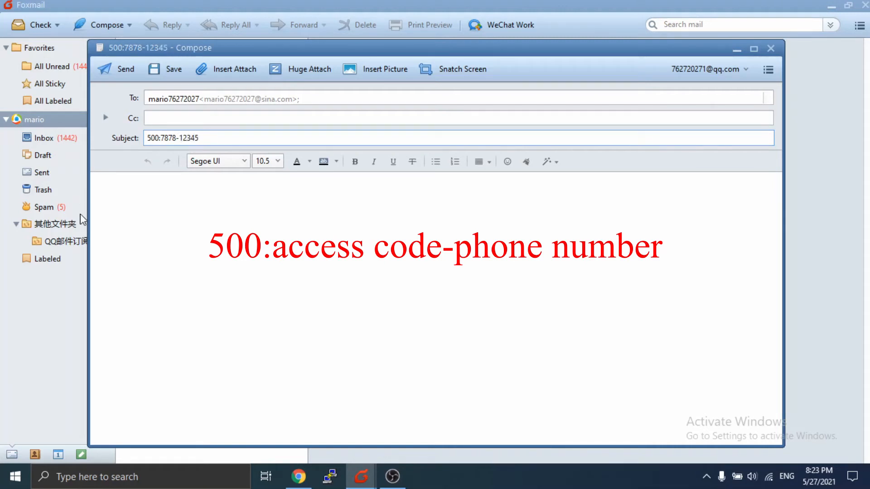
left_click(185, 192)
type("et")
key("BackSpace")
key("BackSpace")
type("test")
left_click(120, 65)
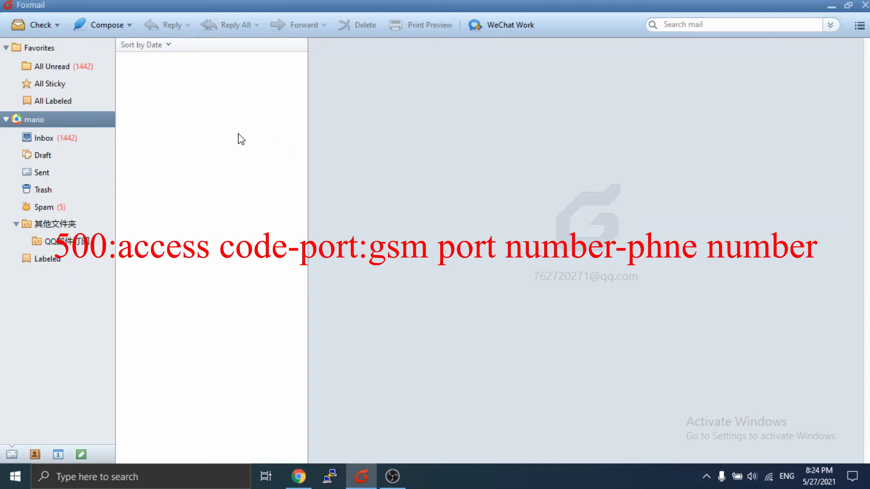
left_click(113, 27)
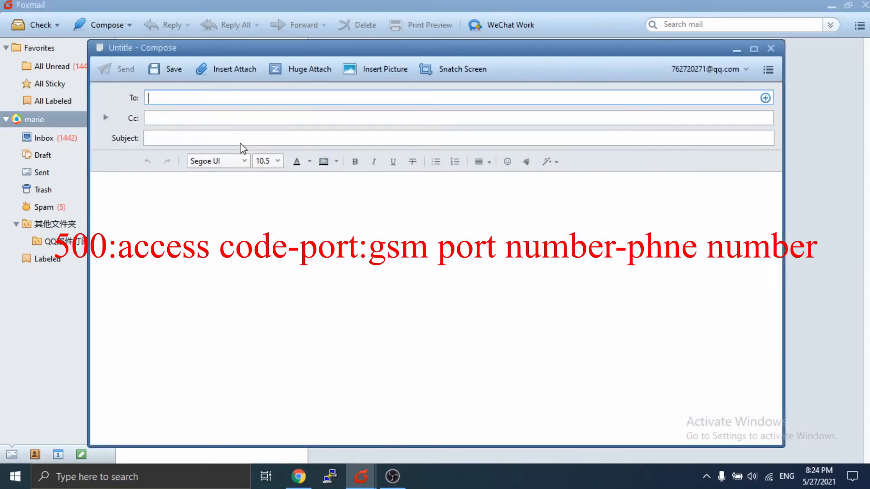
key("ctrl+v")
left_click(202, 121)
left_click(202, 138)
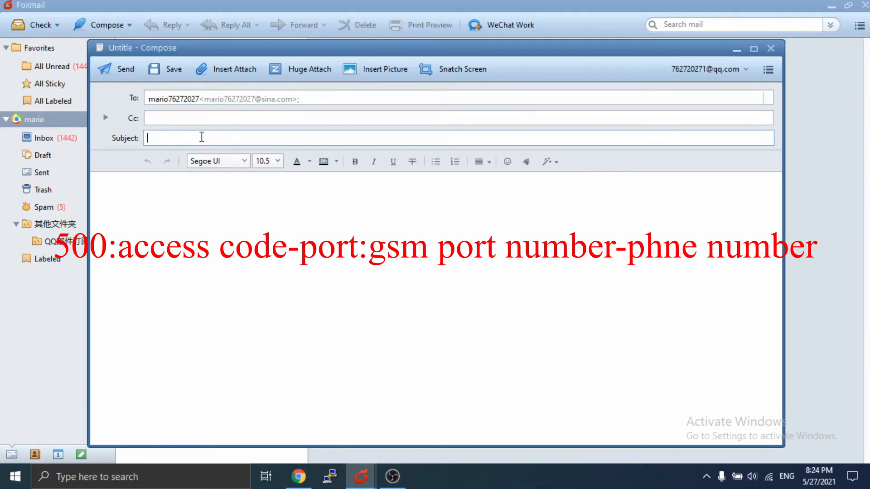
type("500:")
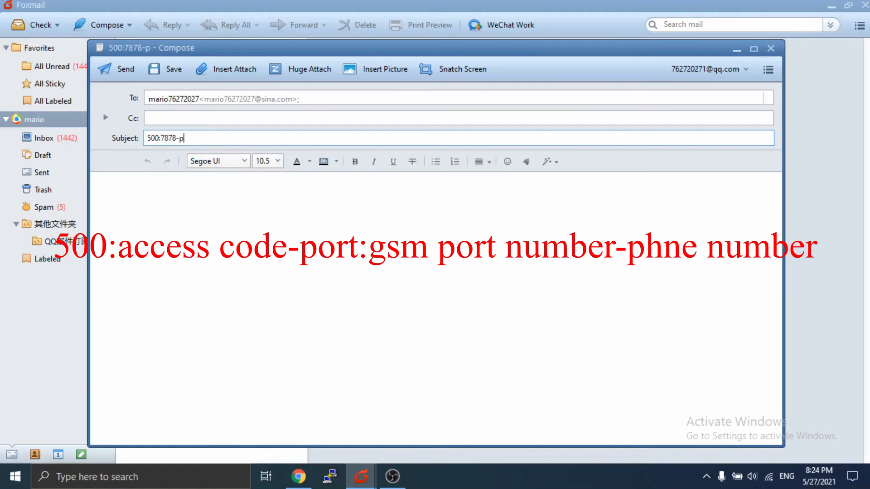
type("ort:1-12345")
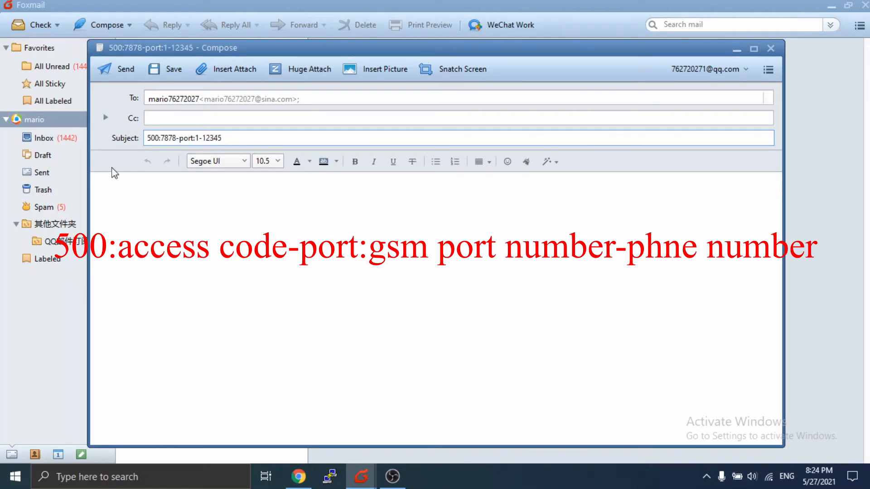
left_click(152, 216)
type("teset")
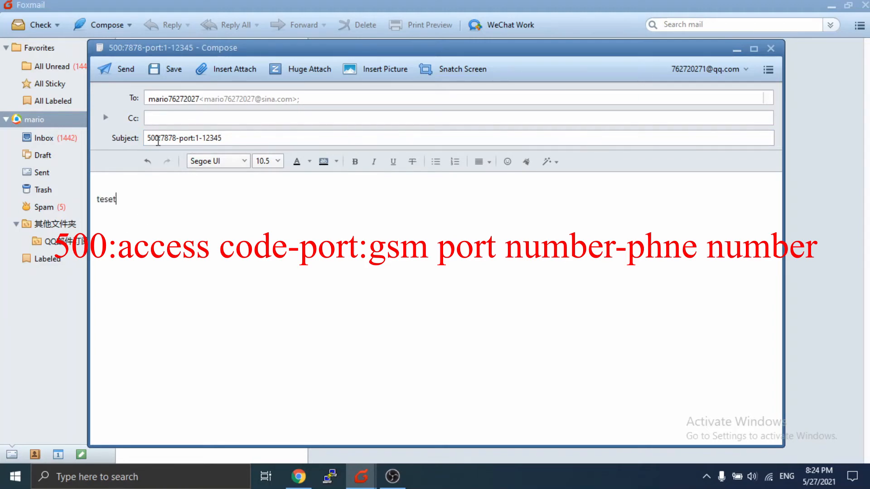
left_click(126, 70)
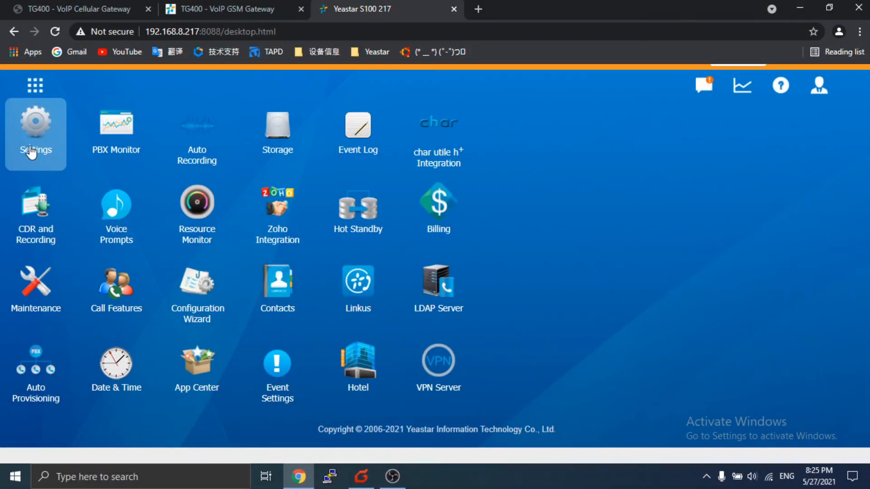
- Open the S100's Settings > System > Email page, then start a new Foxmail message
left_click(35, 121)
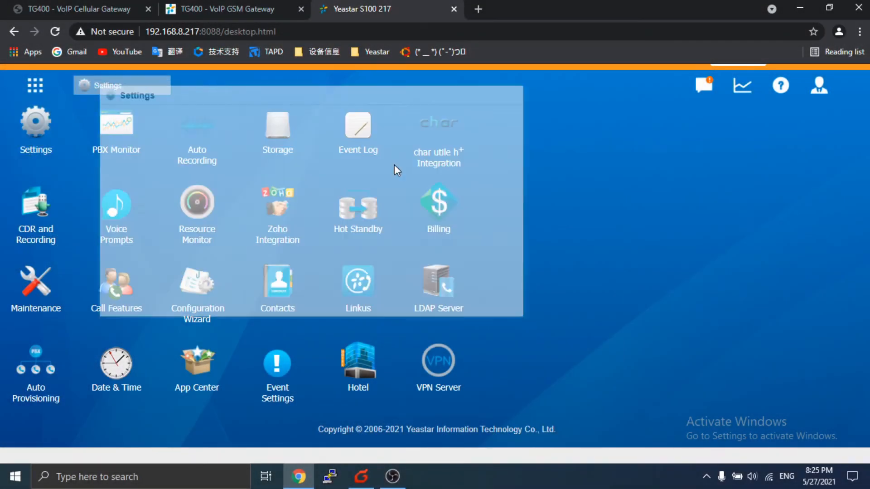
left_click(421, 276)
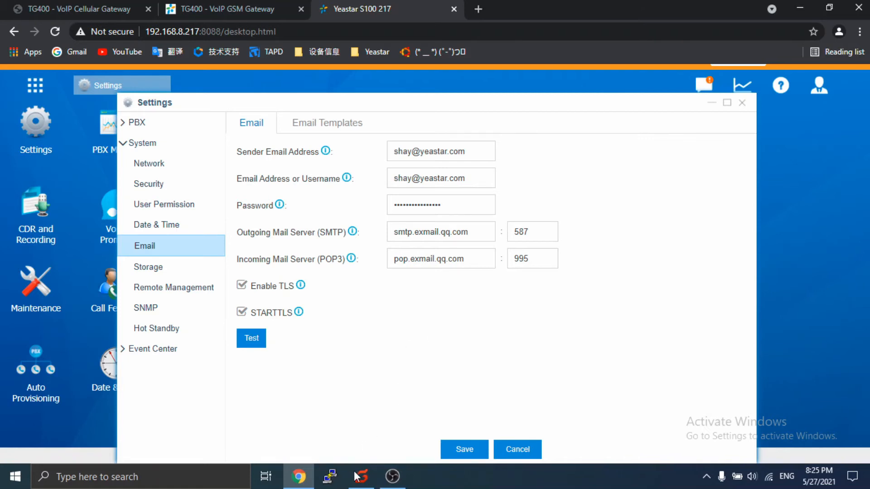
key("alt+Tab")
left_click(102, 27)
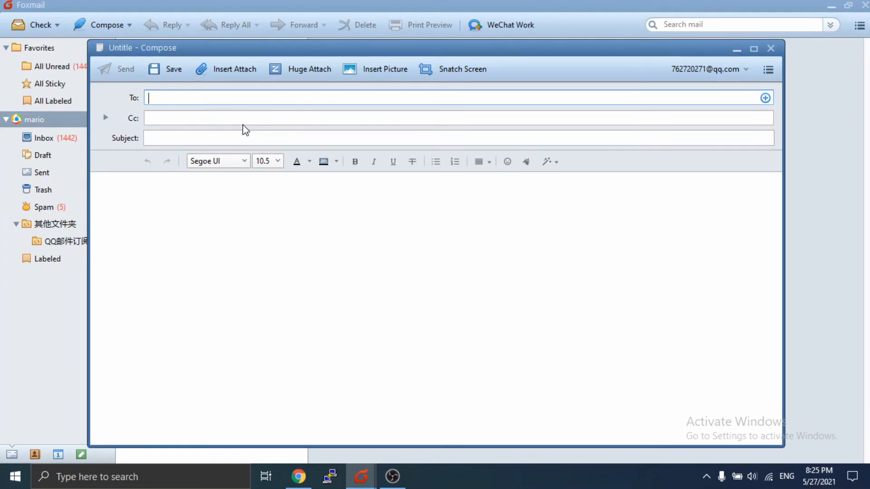
- Copy the S100 Sender Email Address into the new message's To field
left_click(299, 477)
triple_click(452, 153)
key("ctrl+c")
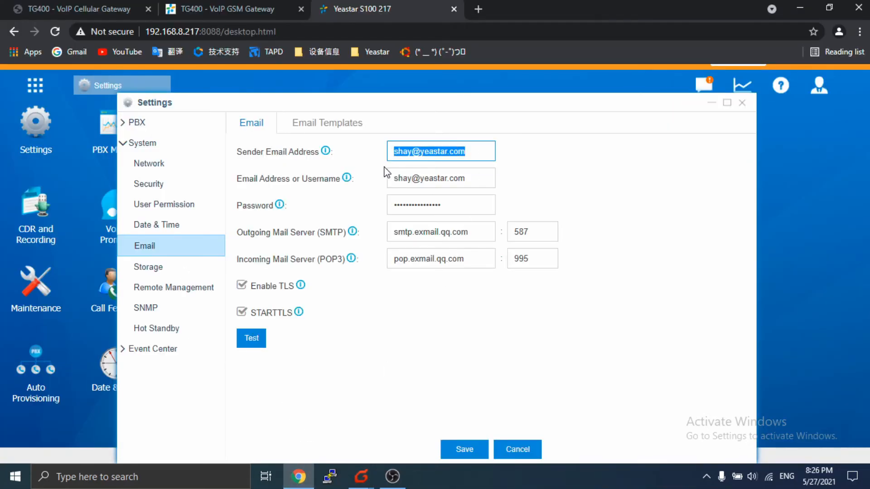
left_click(361, 476)
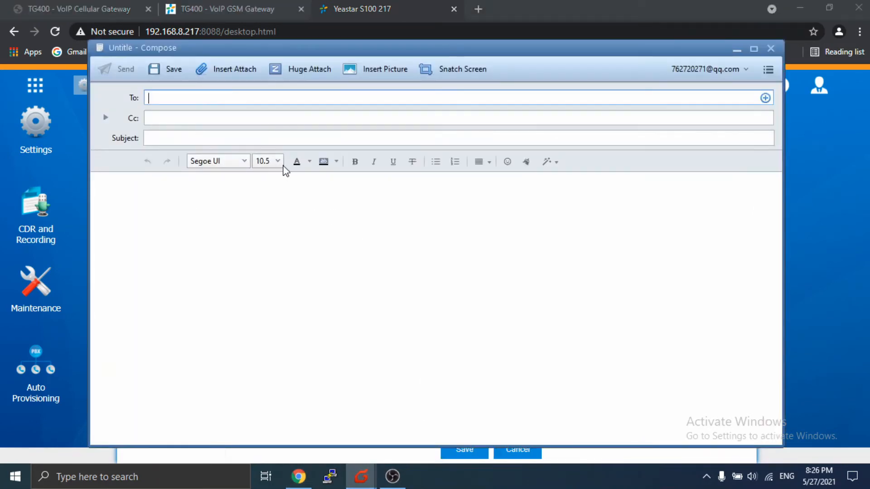
key("ctrl+v")
- Send it with subject 'num:12345,12346,12347,12348,12349' and body 'test'
left_click(221, 139)
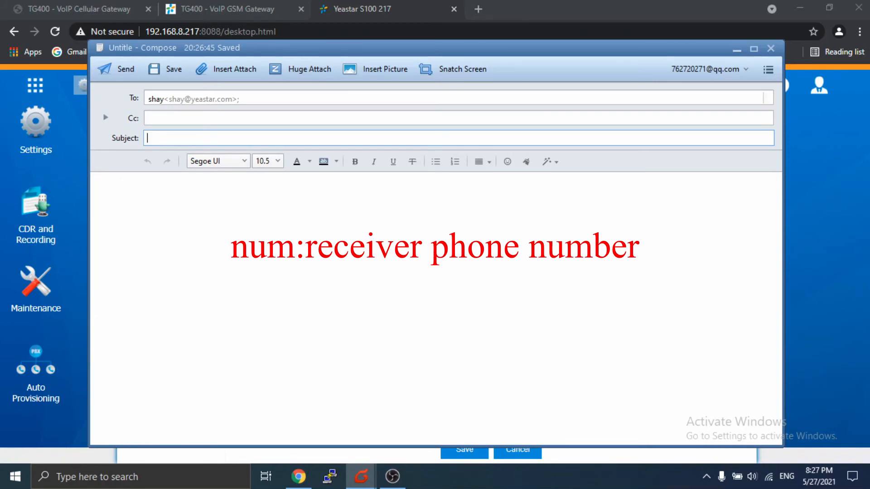
type("num:")
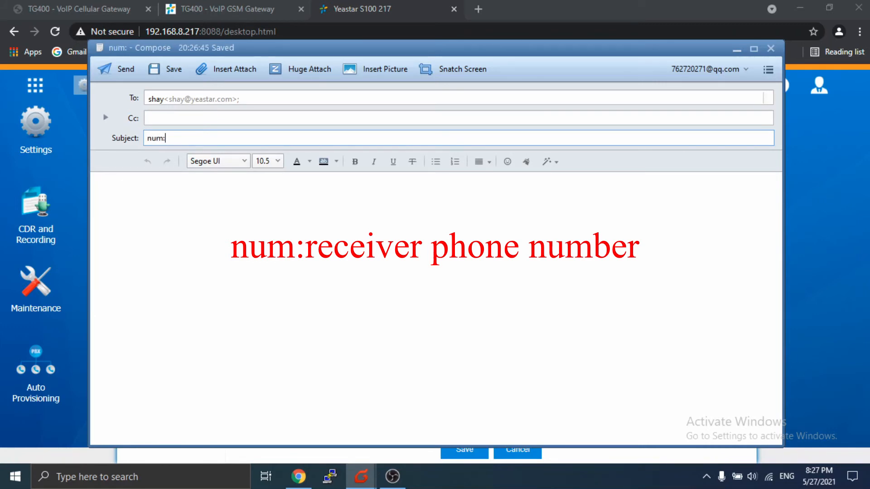
type("12345")
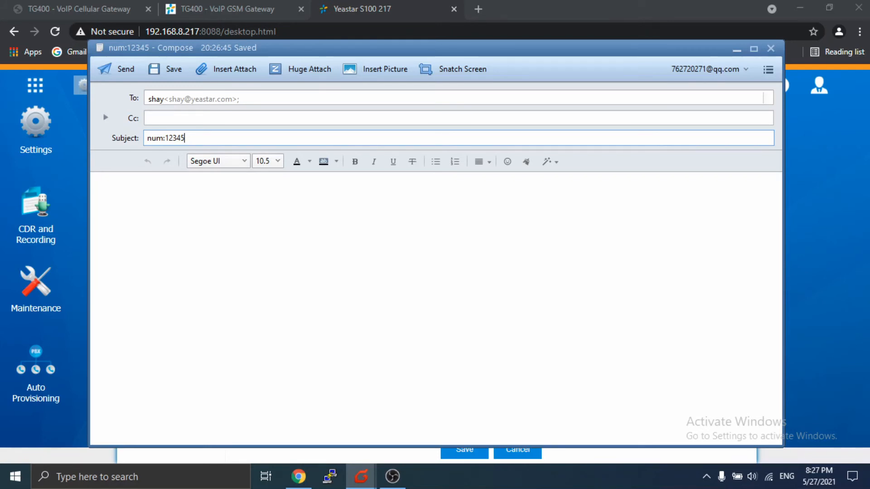
type(",")
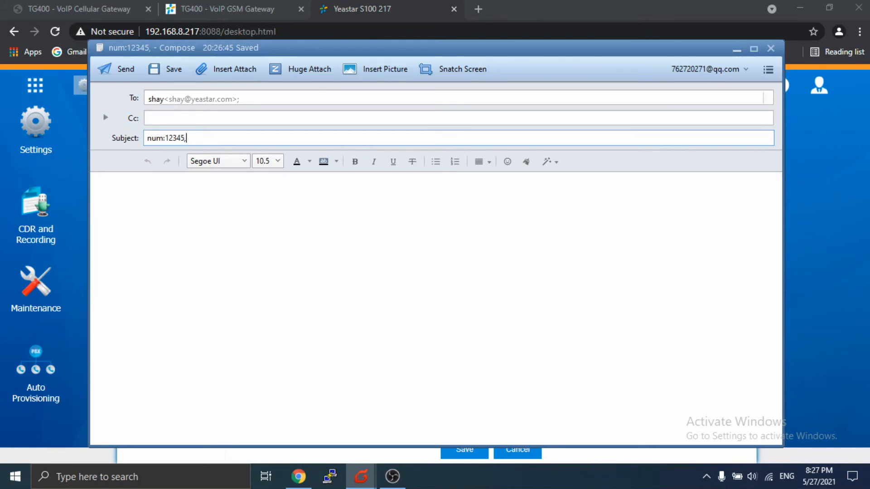
type("12346")
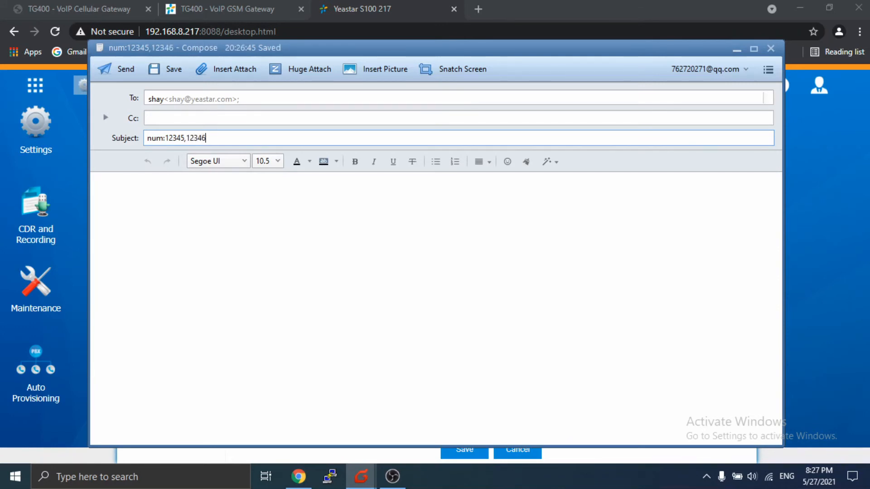
type(",12347,")
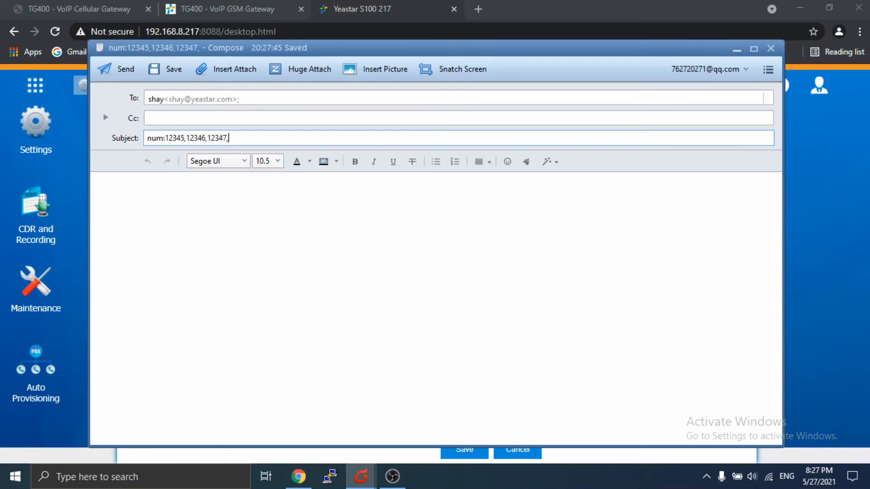
type("12348")
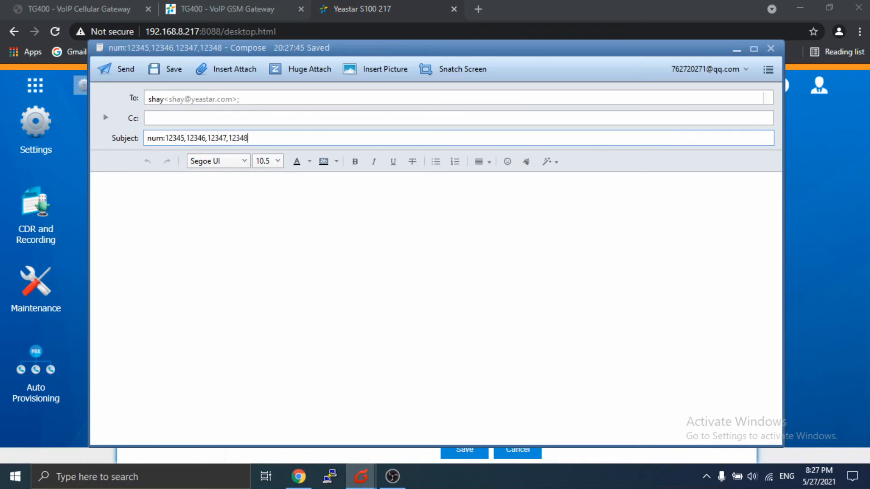
type(",12349")
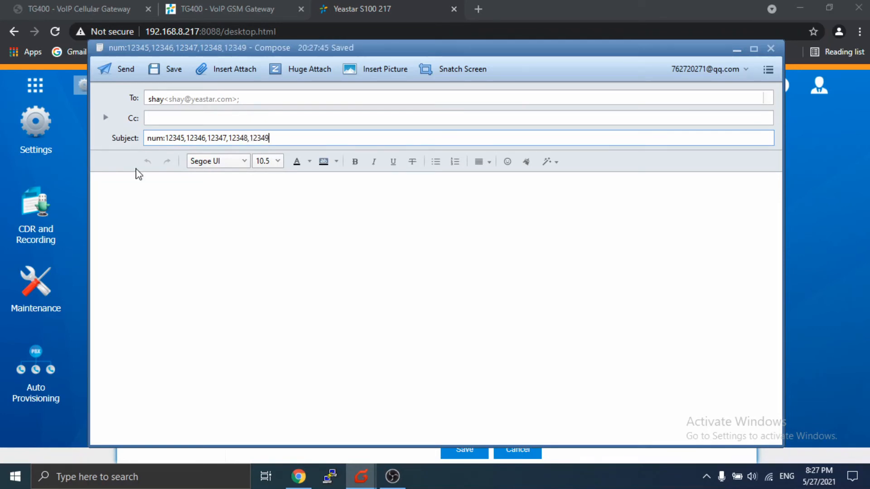
left_click(153, 206)
type("test")
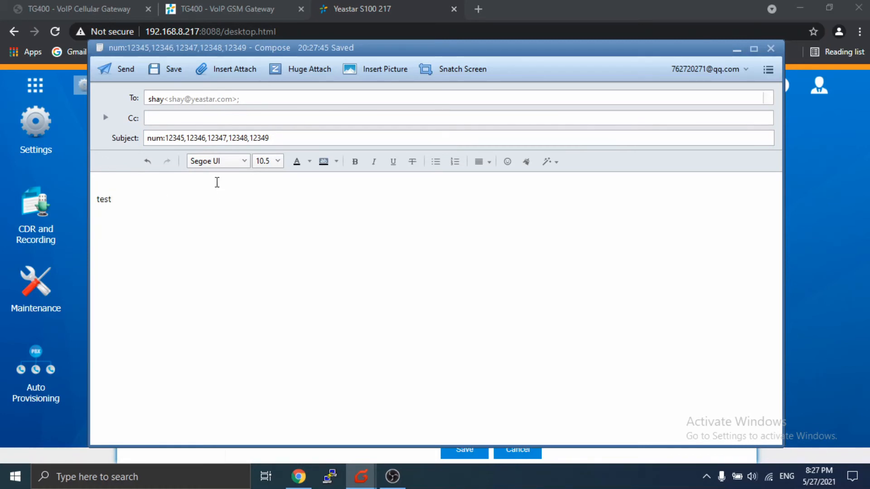
left_click(117, 72)
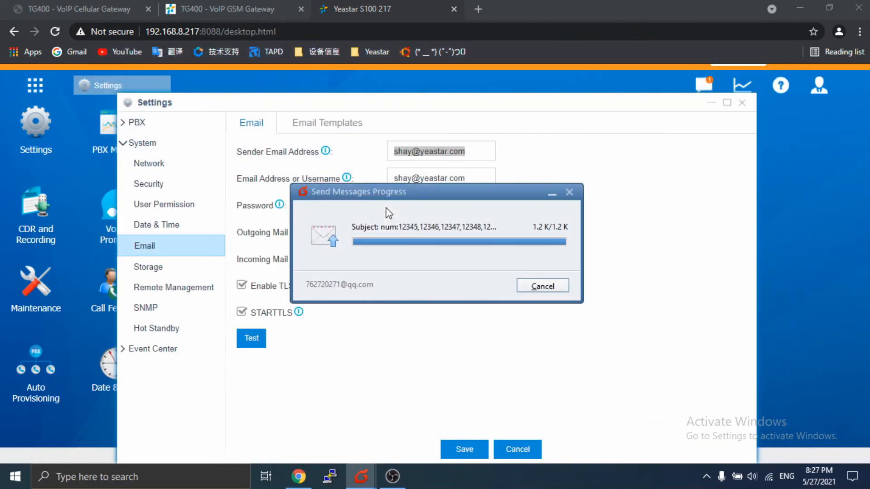
left_click(532, 169)
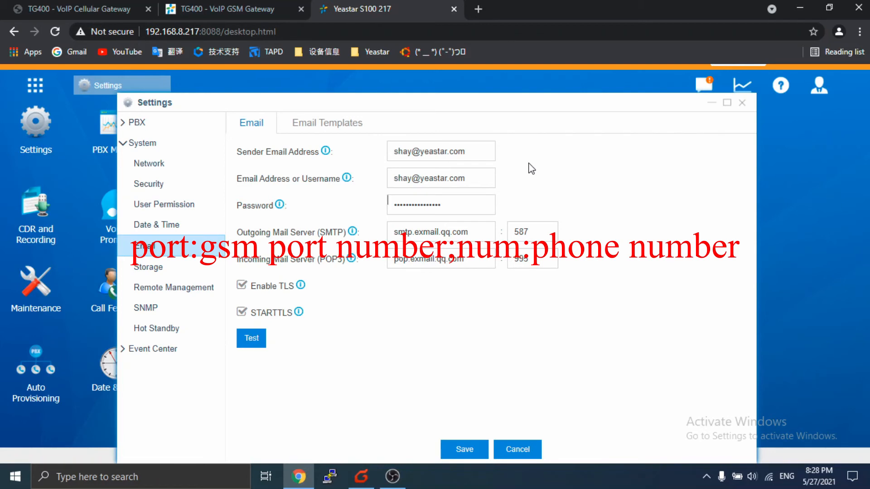
- Send the usual recipient a test with subject 'port:1;num:12345' and body 'test'
left_click(362, 476)
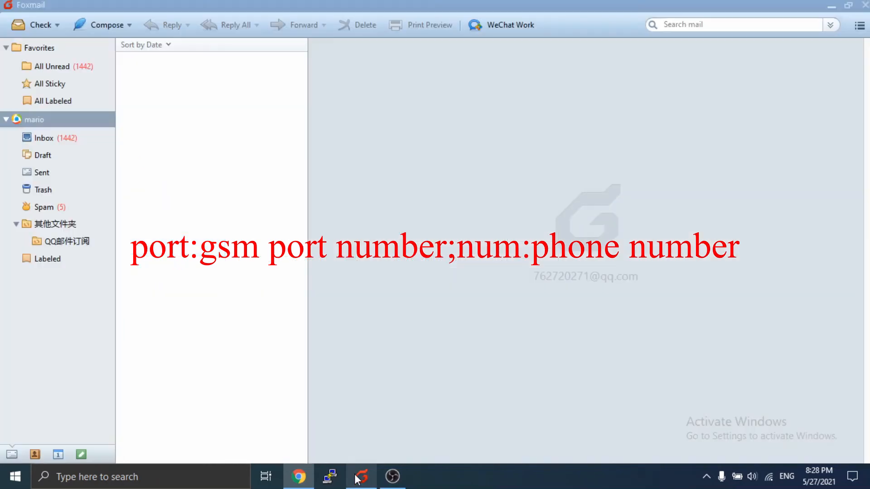
left_click(108, 25)
key("ctrl+v")
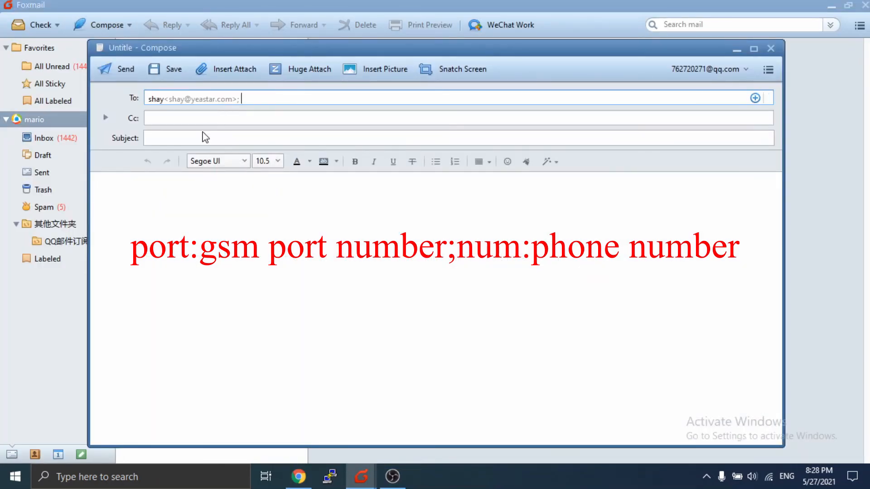
left_click(198, 135)
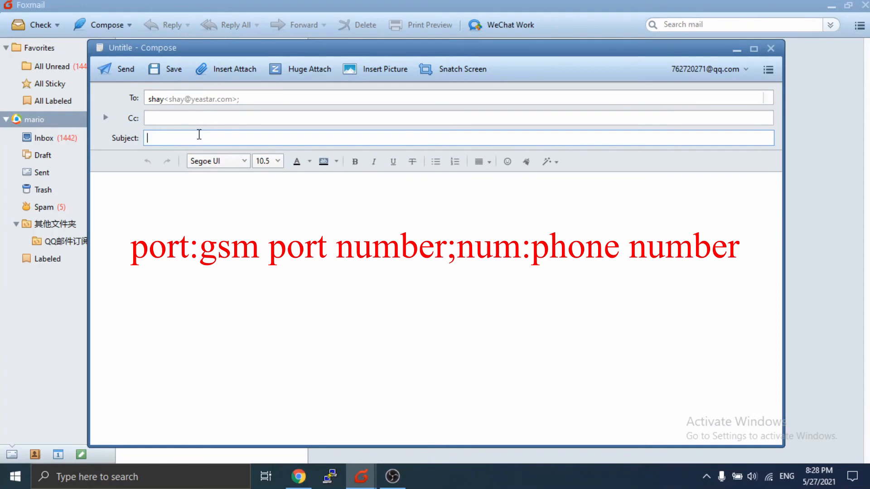
type("port:1;num:")
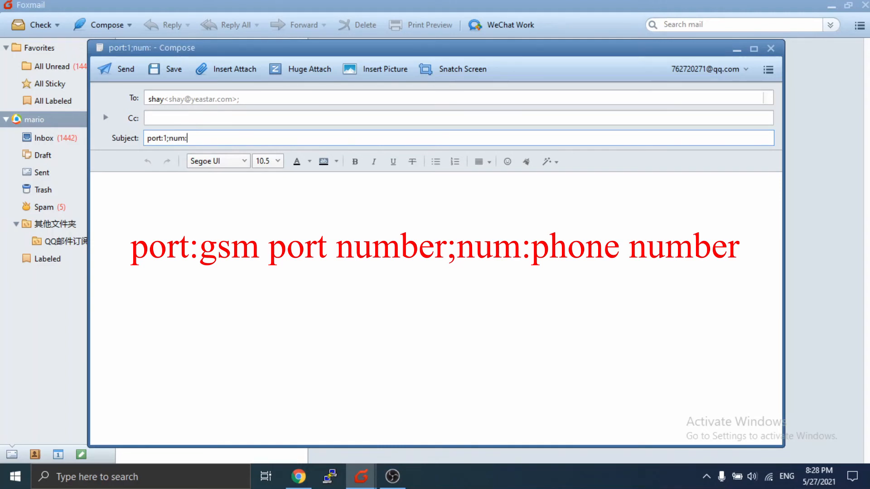
type("12345")
left_click(192, 234)
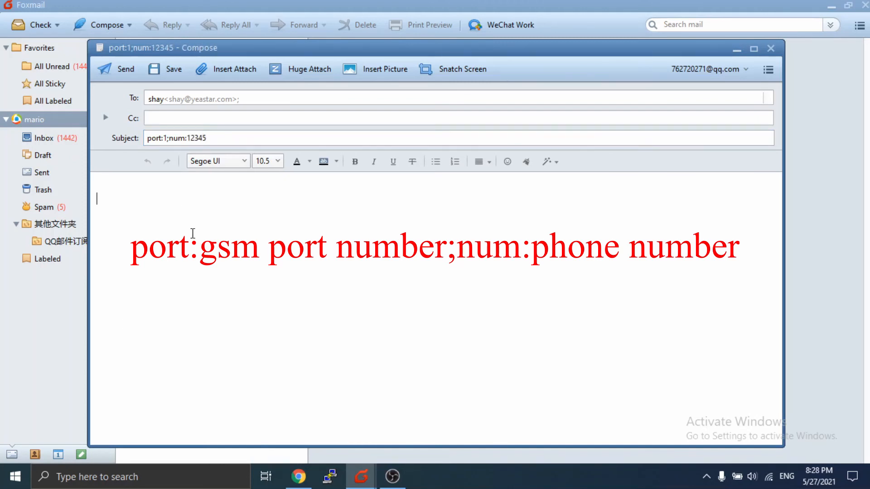
type("test")
left_click(121, 66)
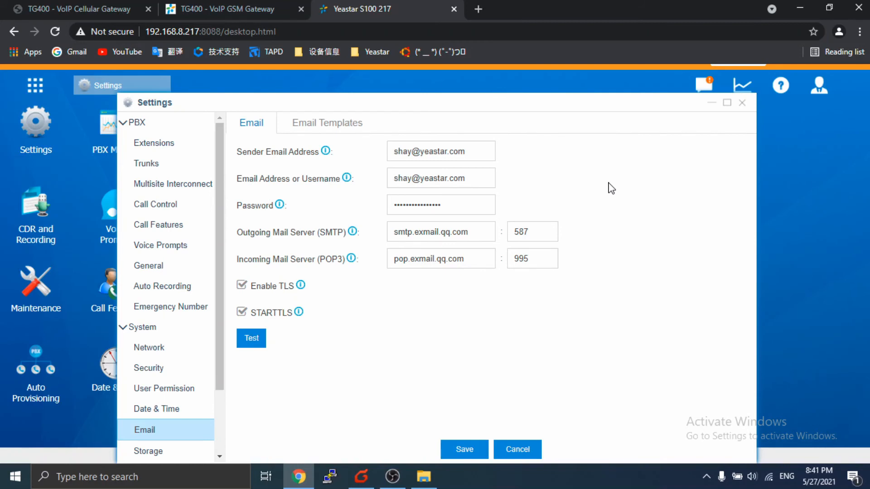
left_click(147, 227)
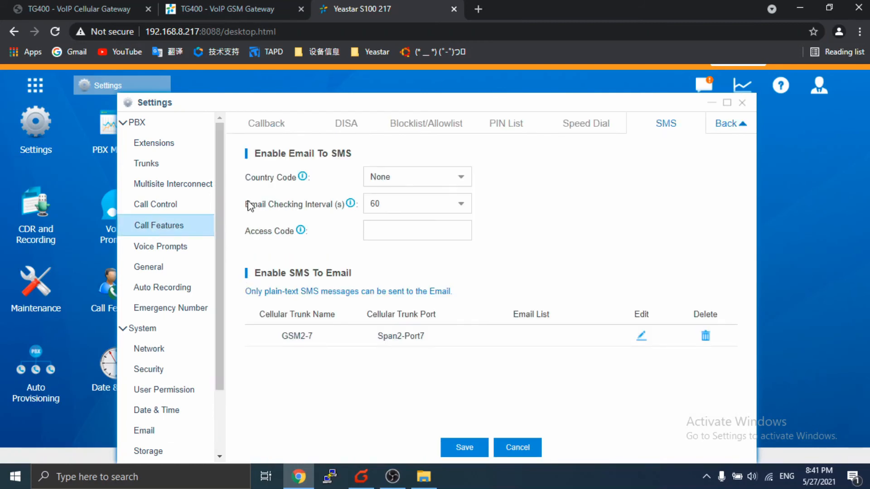
left_click(383, 225)
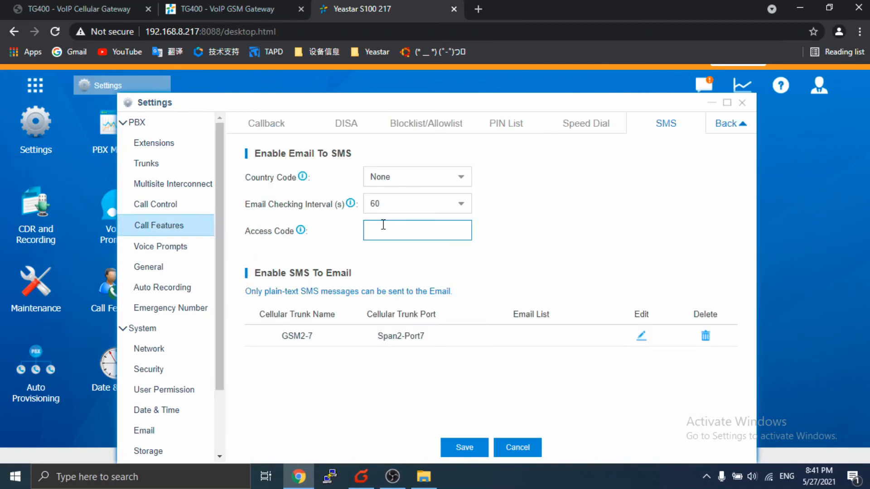
left_click(465, 447)
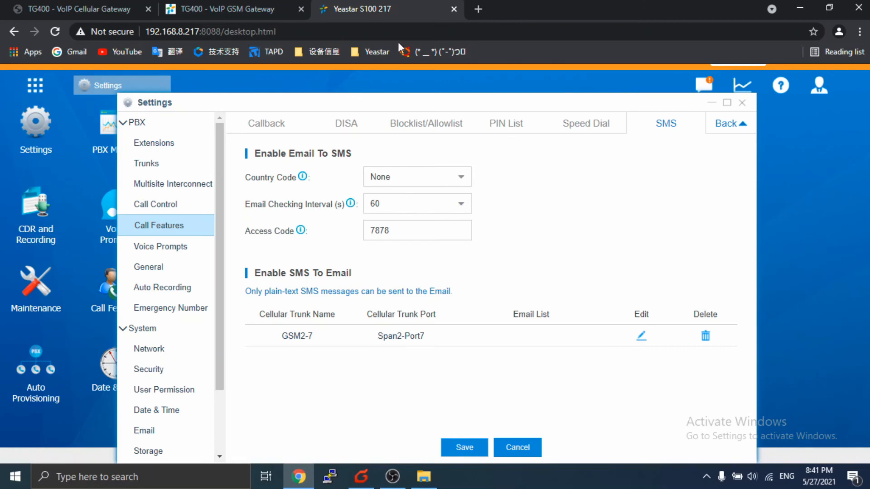
left_click(356, 484)
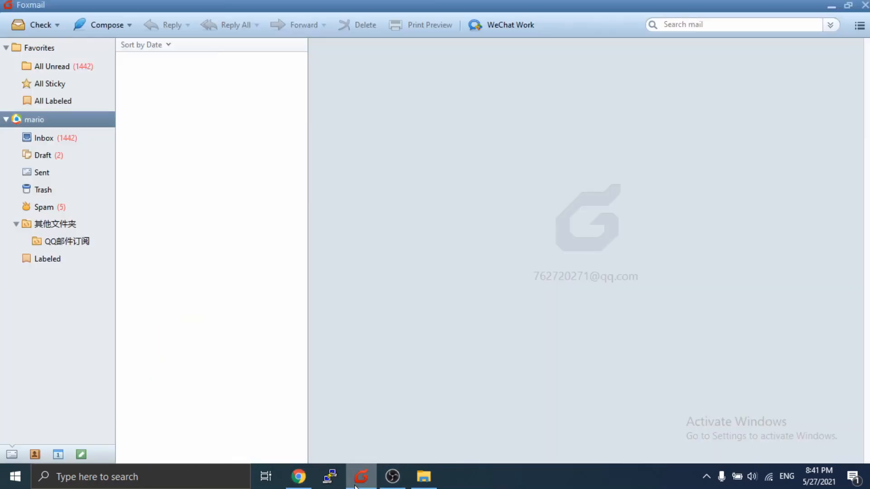
left_click(116, 24)
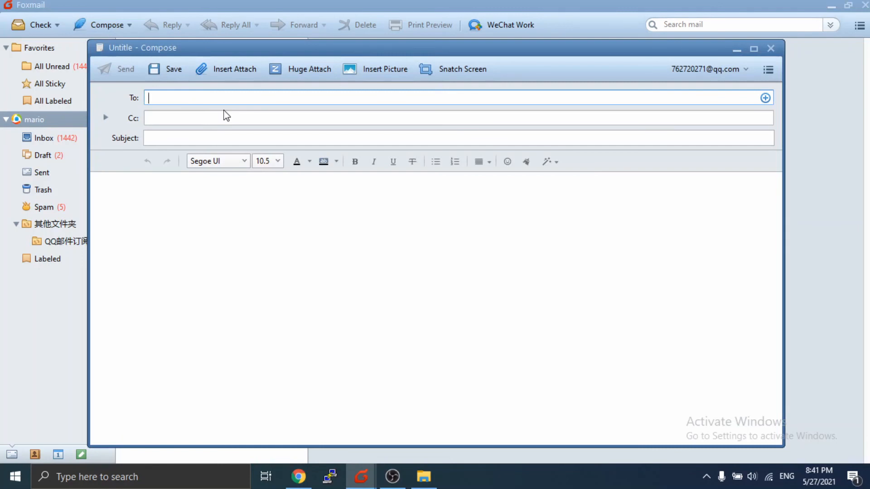
left_click(209, 140)
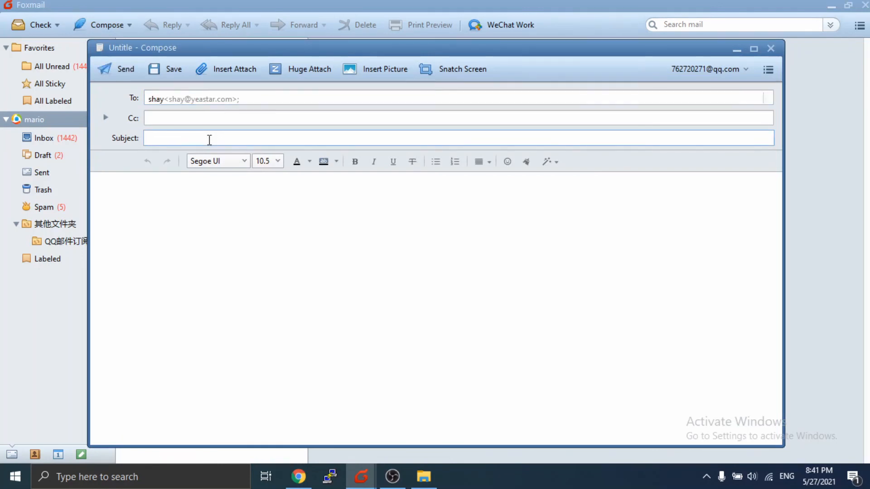
type("nu")
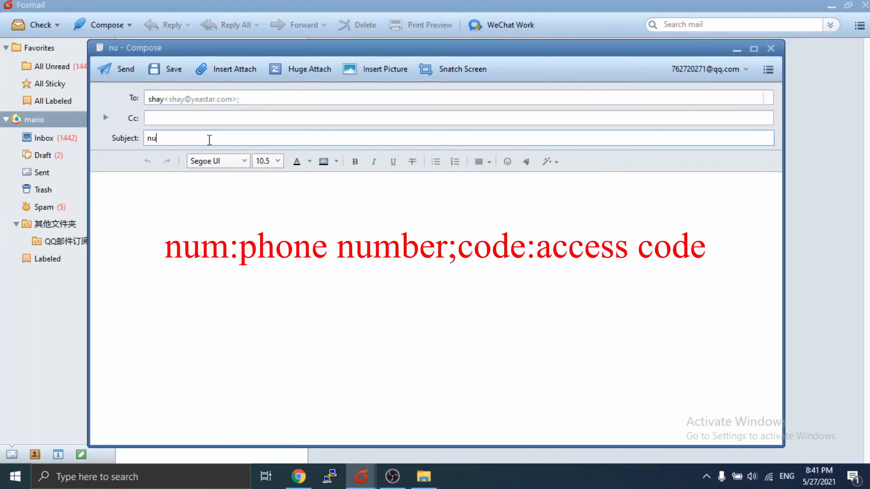
type("m:1234")
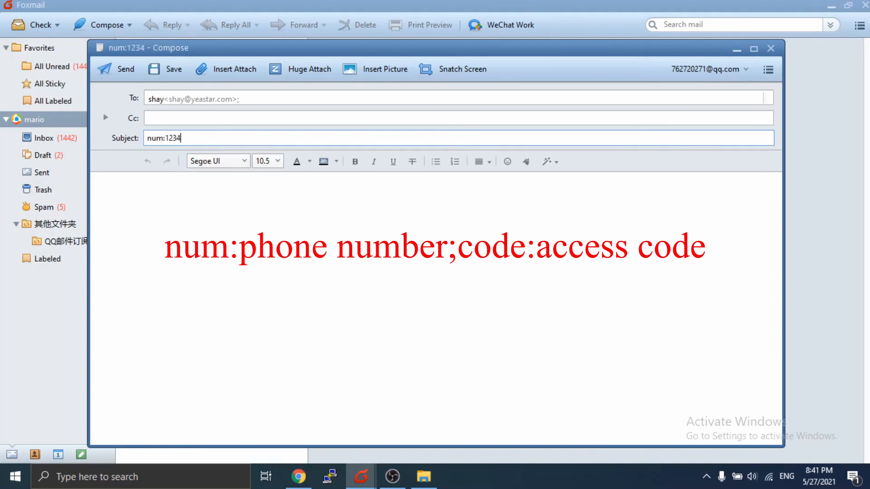
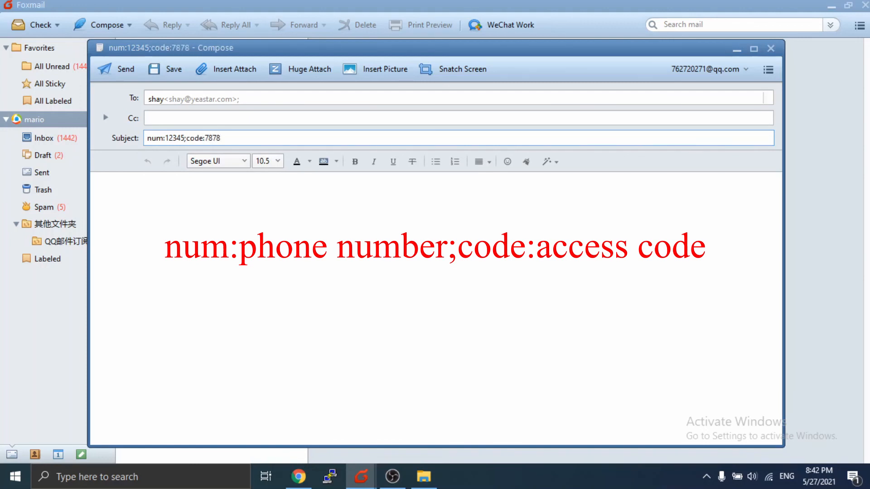
left_click(240, 205)
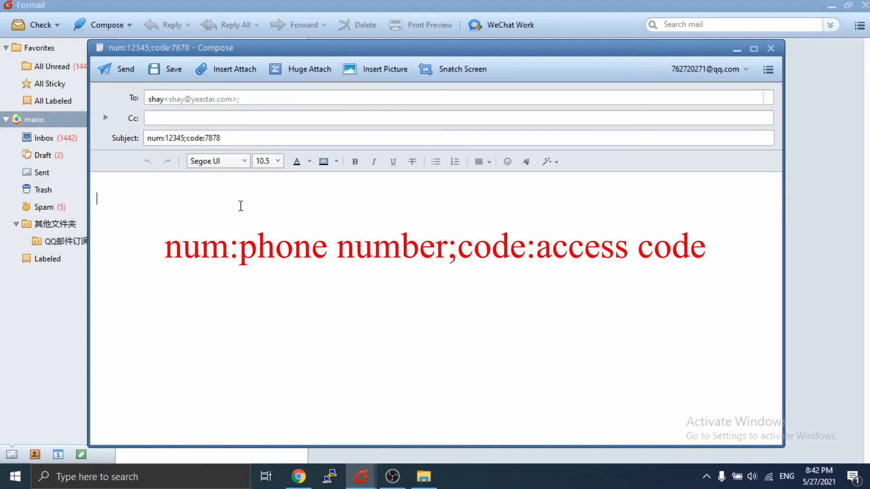
type("test")
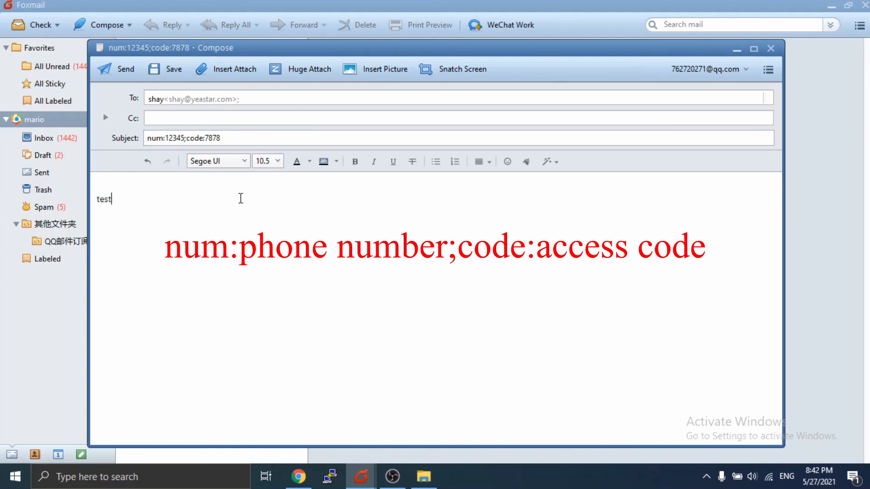
left_click(124, 71)
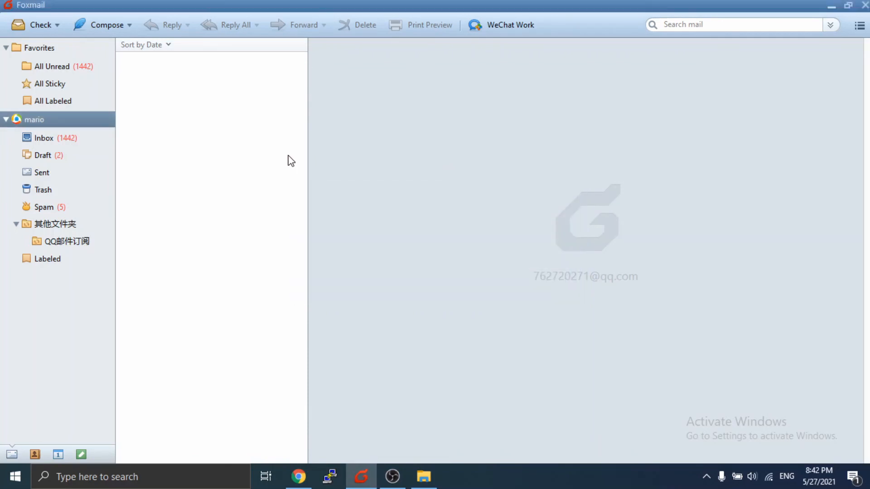
left_click(112, 23)
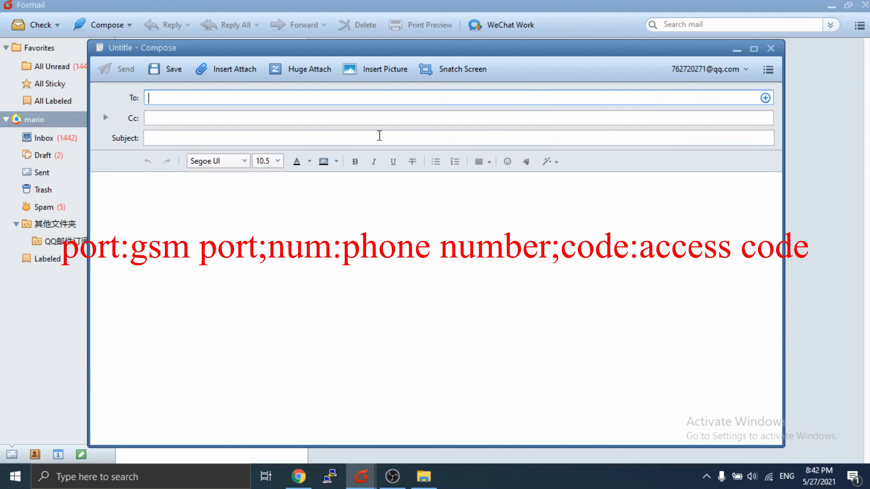
key("ctrl+v")
left_click(380, 136)
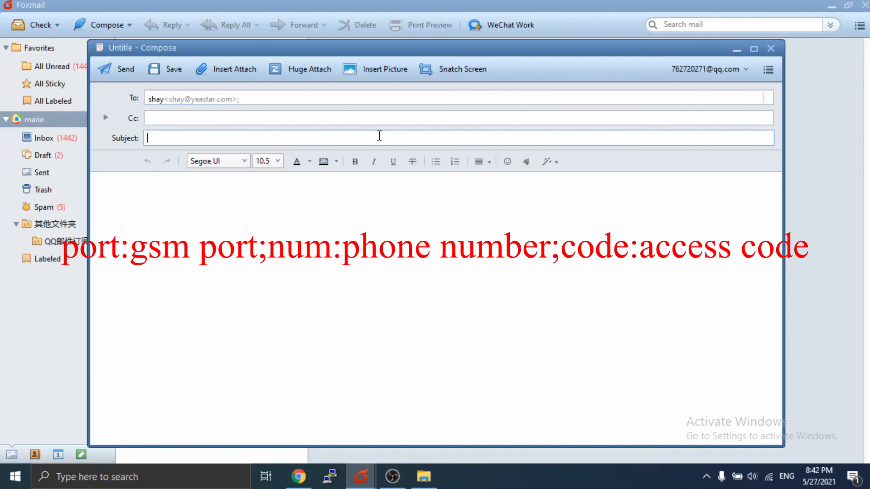
type("por")
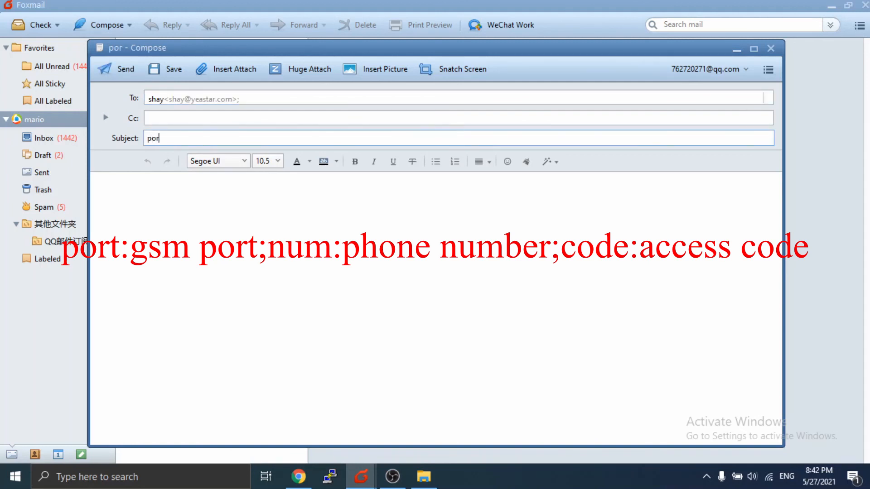
type("t:1;num")
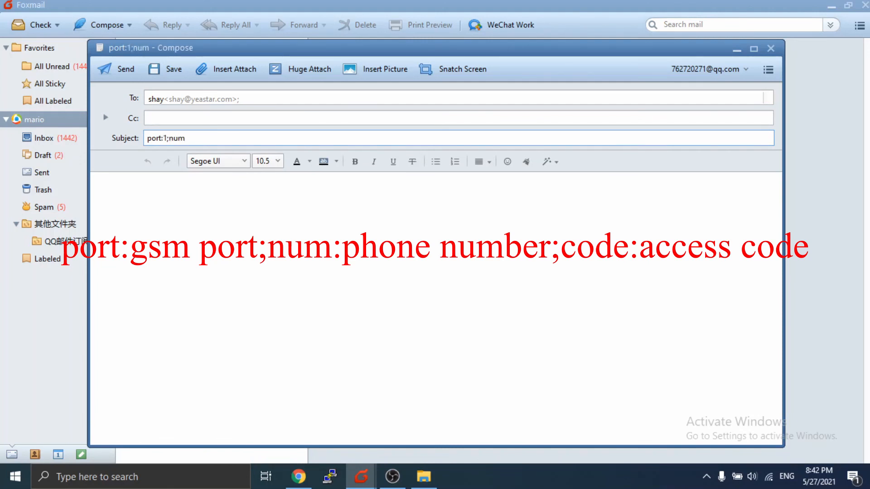
type(":1-1234")
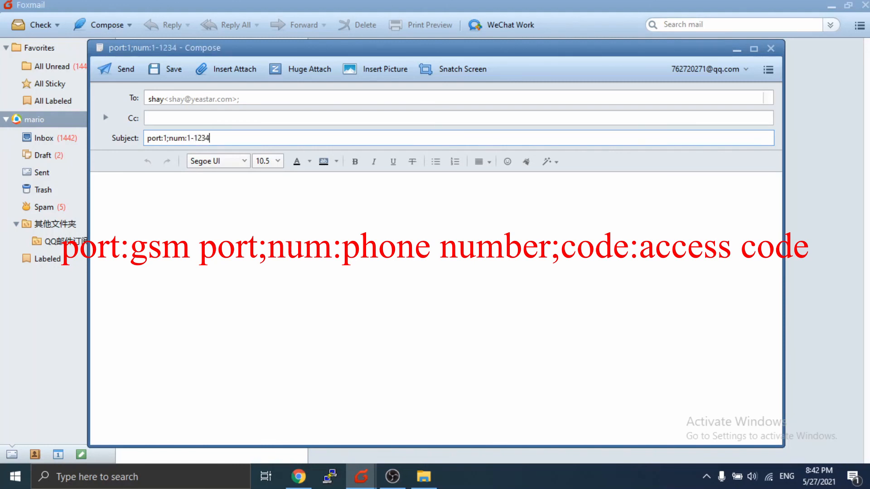
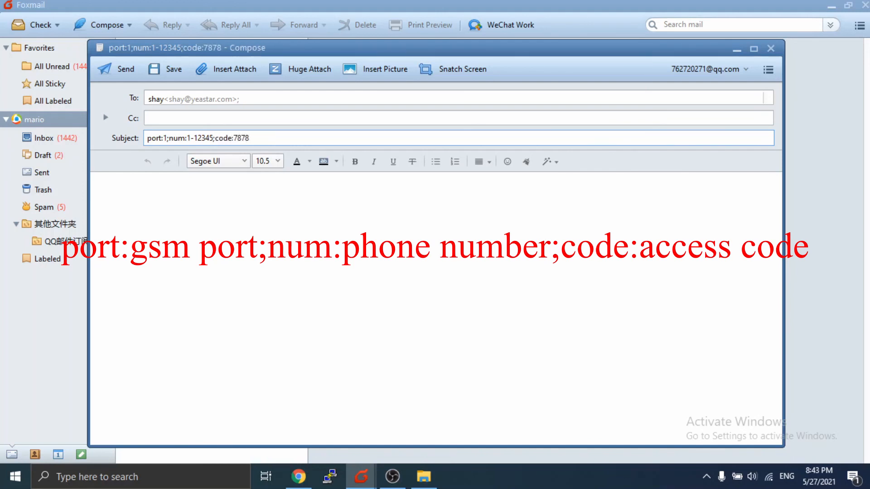
left_click(311, 205)
type("test")
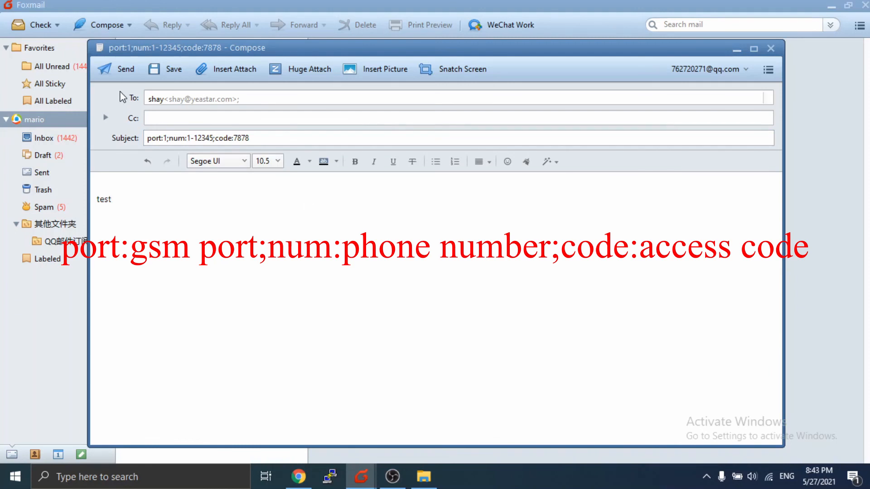
left_click(121, 68)
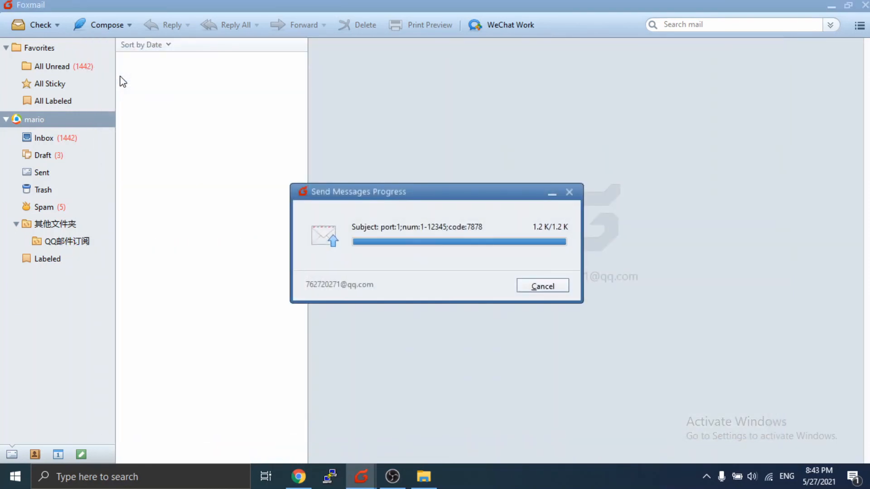